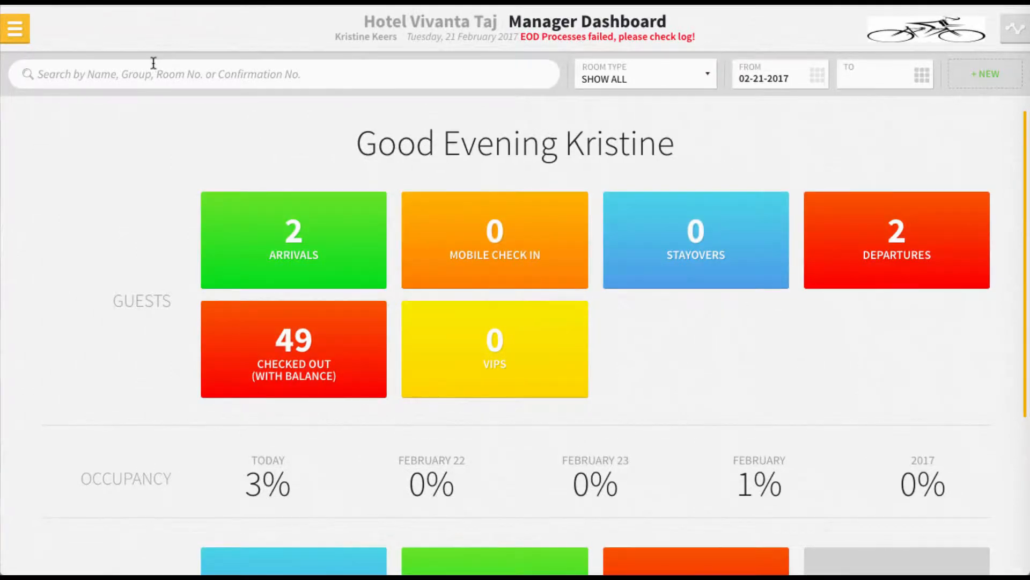
- Open the reservation settings in the hotel administration area
left_click(16, 33)
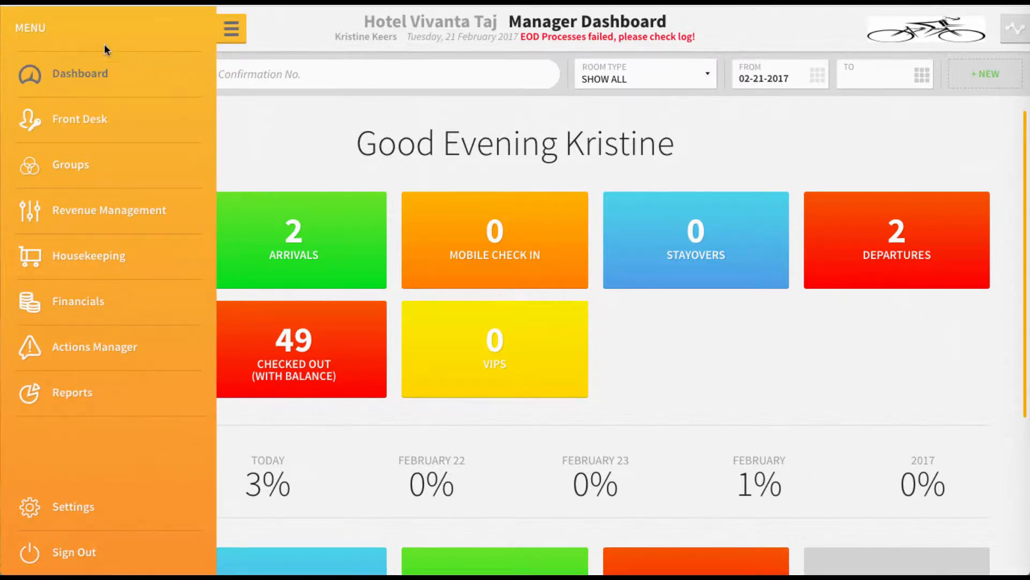
left_click(101, 520)
left_click(257, 119)
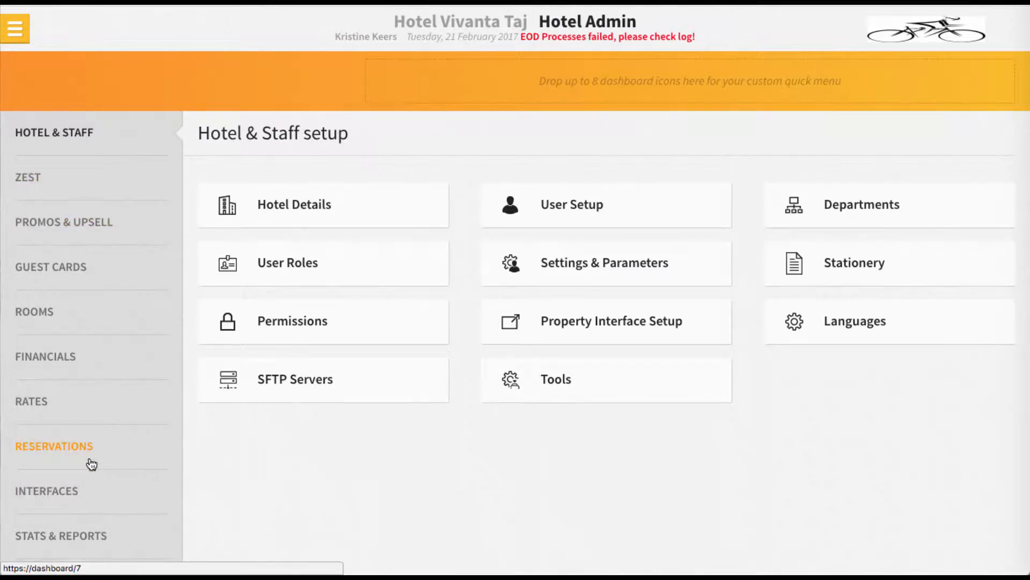
left_click(51, 457)
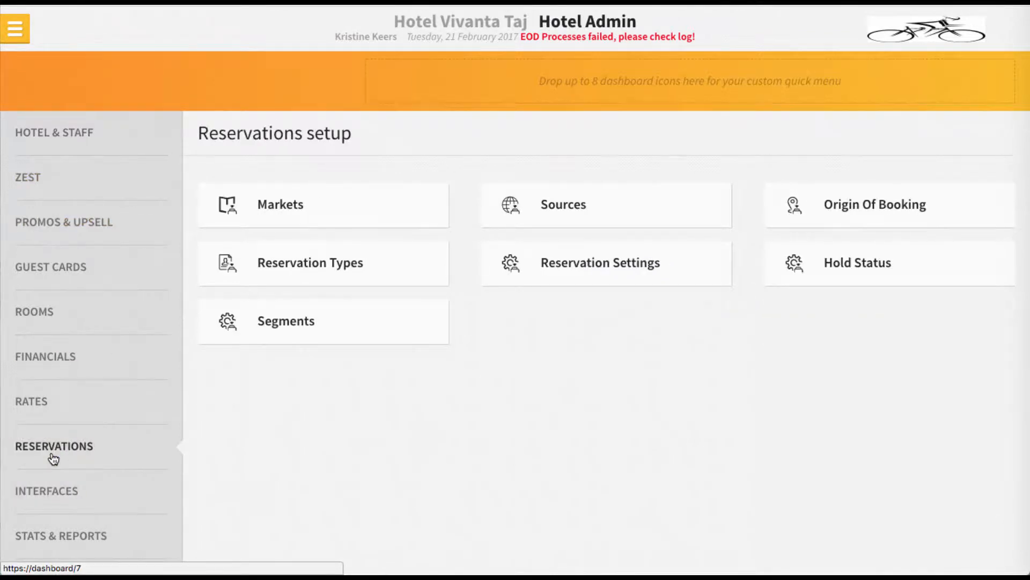
left_click(560, 275)
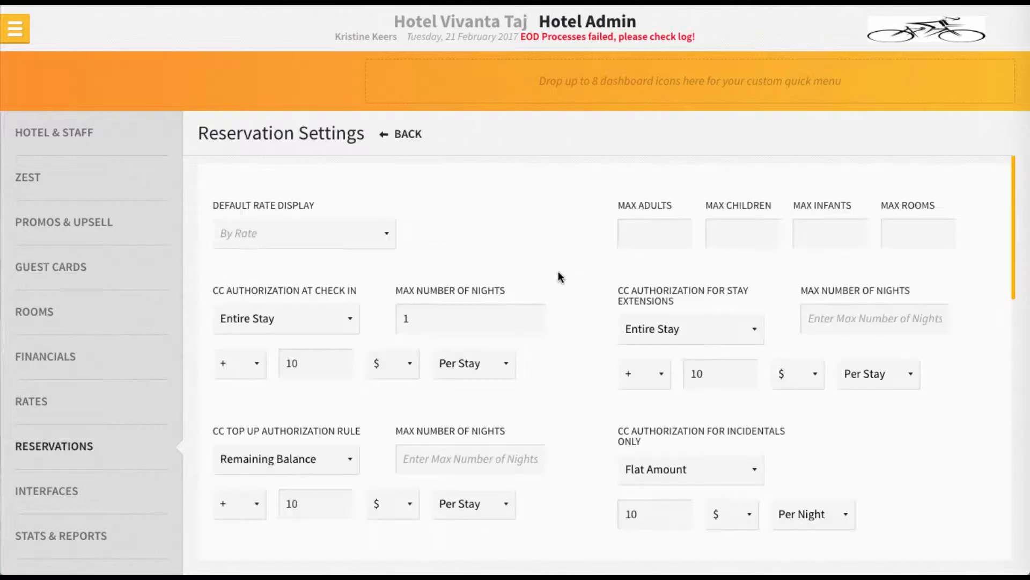
- Check the Suite Rooms option in the reservation settings and save them
scroll(340, 227, "down", 5)
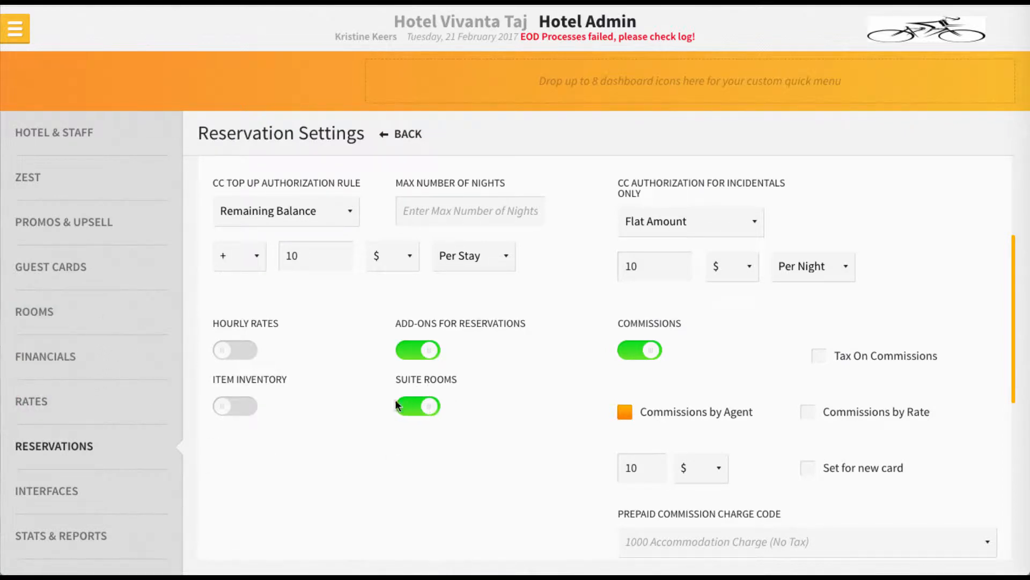
scroll(474, 421, "down", 7)
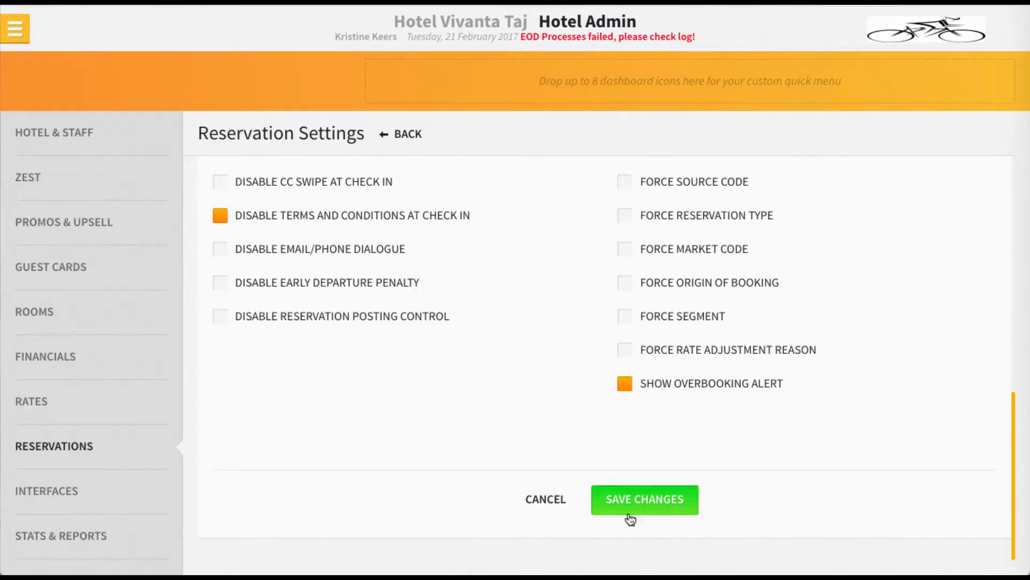
left_click(646, 504)
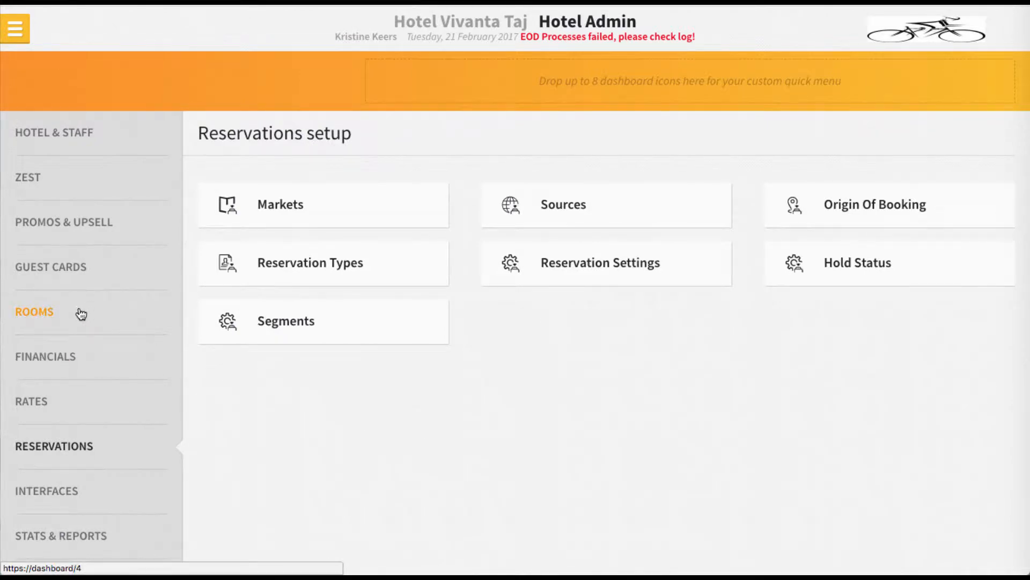
- Add a room type named with the manager's first name plus "Suite", enter an abbreviated code, and mark it as a suite
left_click(81, 314)
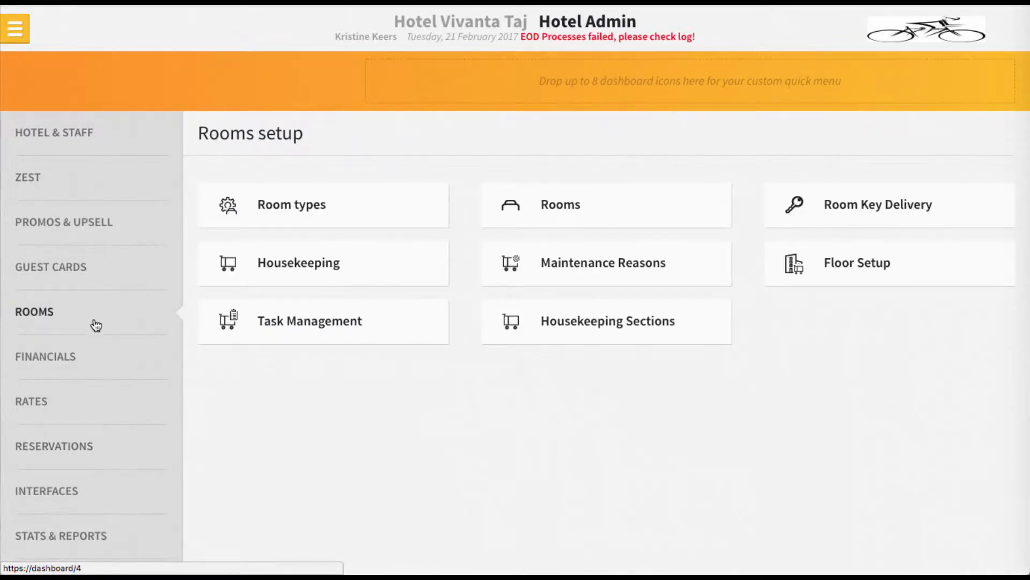
left_click(309, 215)
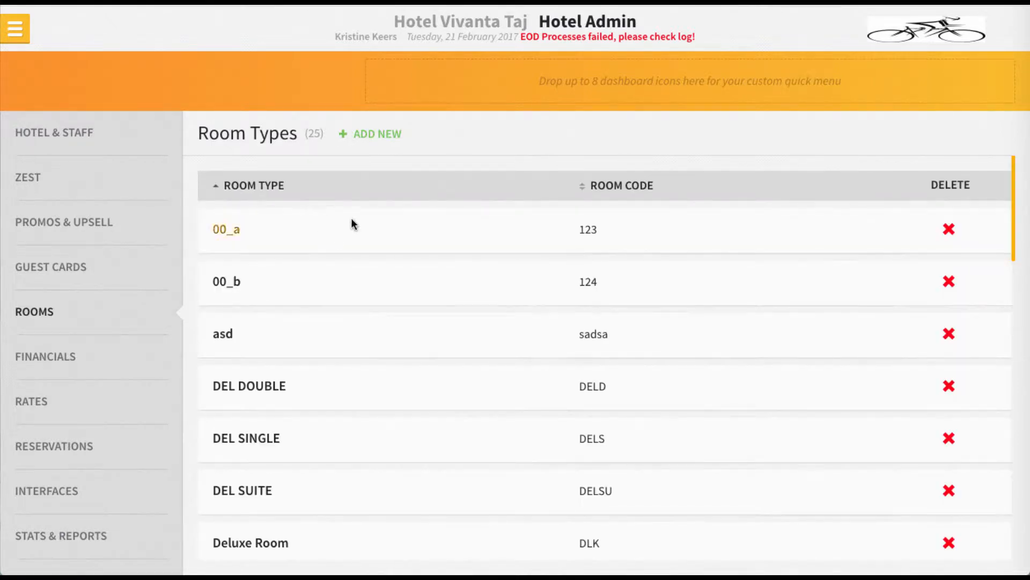
left_click(382, 143)
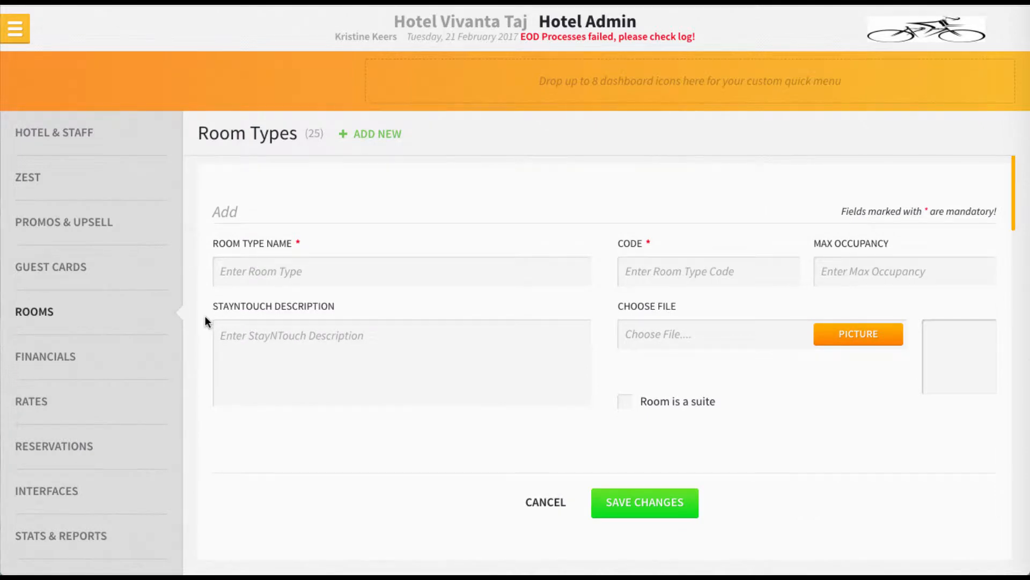
left_click(296, 272)
type("Kristine's Suite")
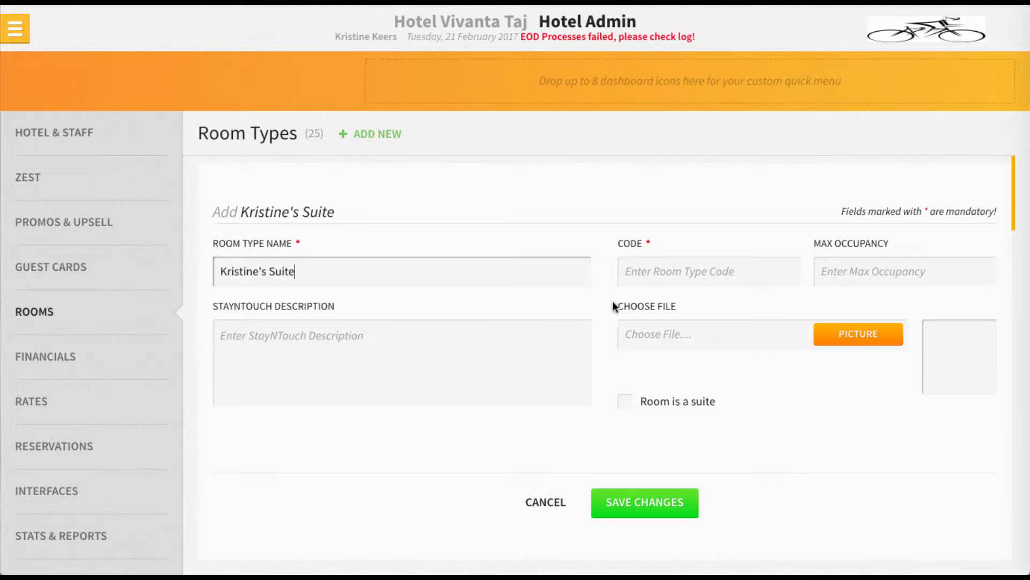
left_click(661, 271)
type("Kri")
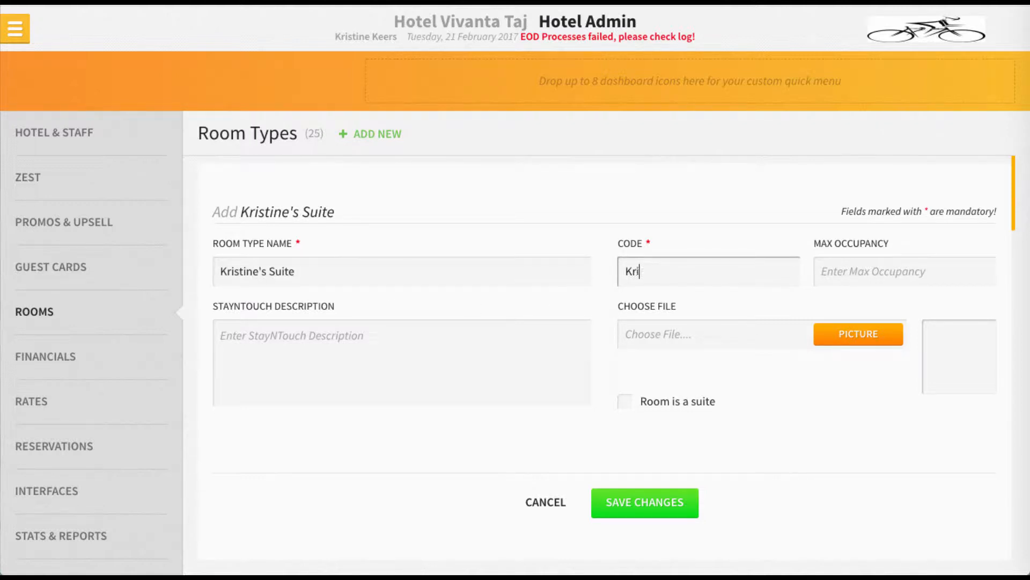
type("s_Suite")
left_click(626, 402)
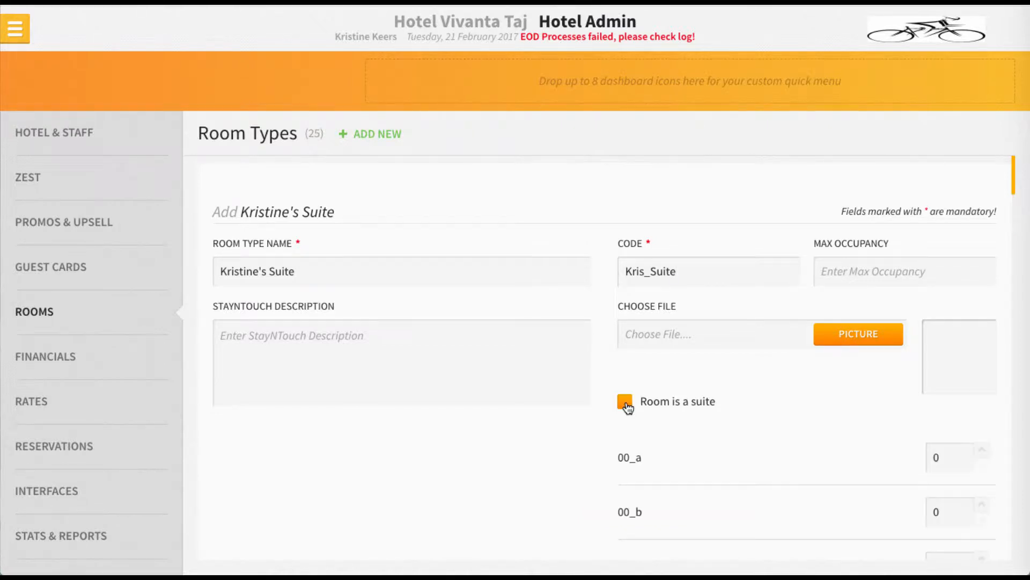
- Review the component room types listed for the suite, including 00_a and 00_b
scroll(632, 407, "down", 1)
scroll(631, 402, "down", 3)
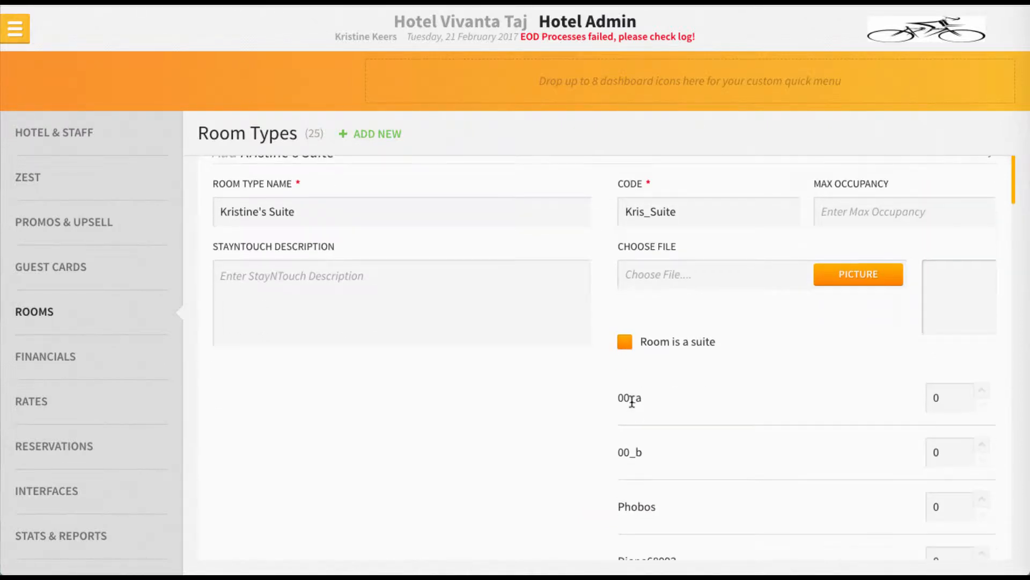
scroll(631, 400, "down", 5)
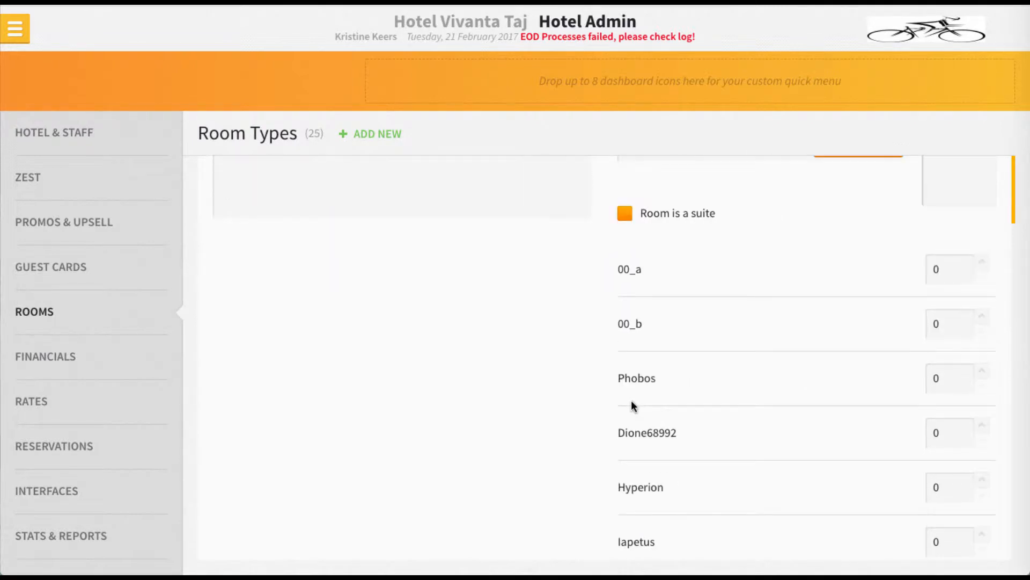
scroll(631, 401, "down", 6)
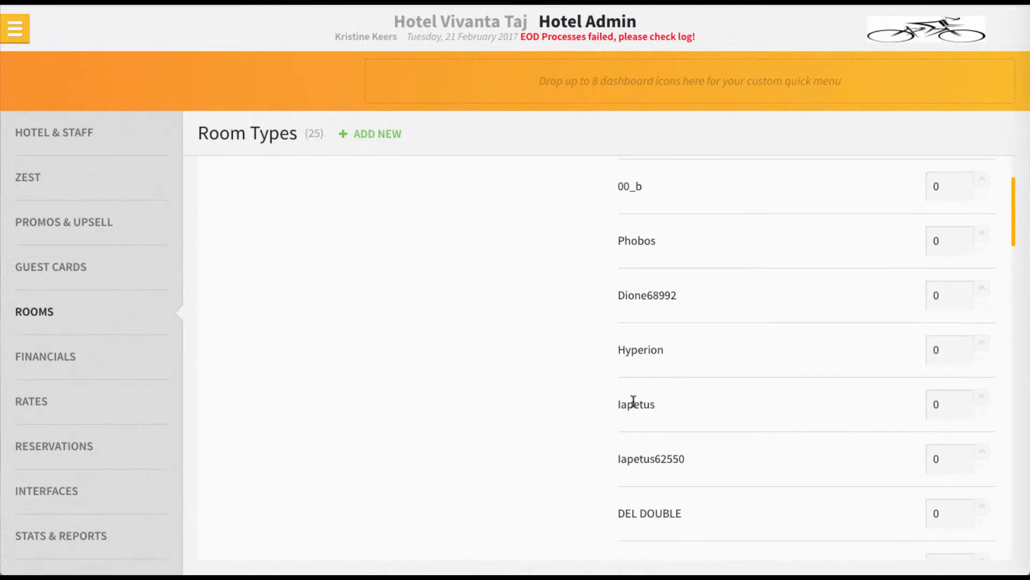
scroll(634, 400, "down", 12)
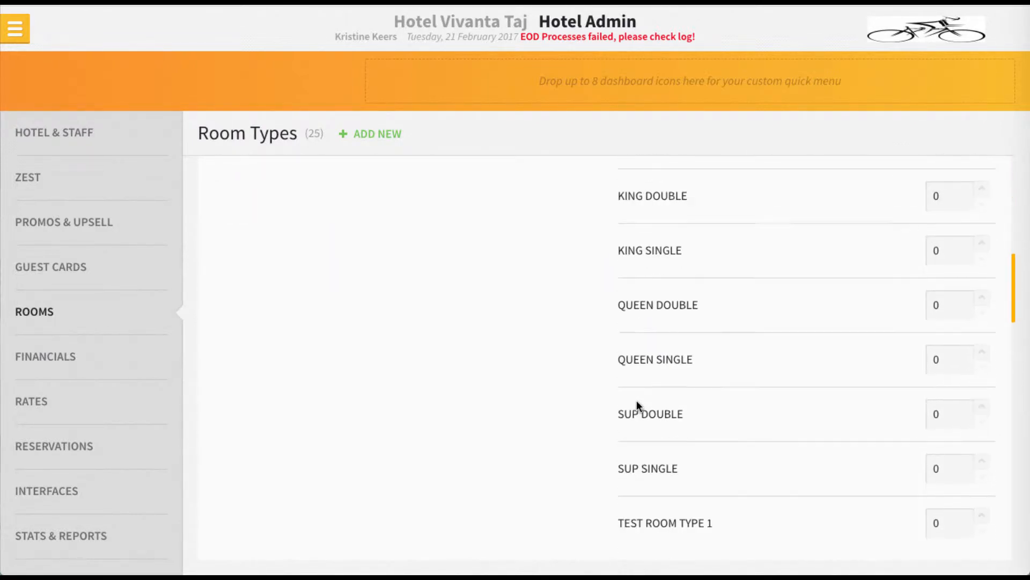
scroll(650, 410, "up", 7)
scroll(658, 417, "up", 12)
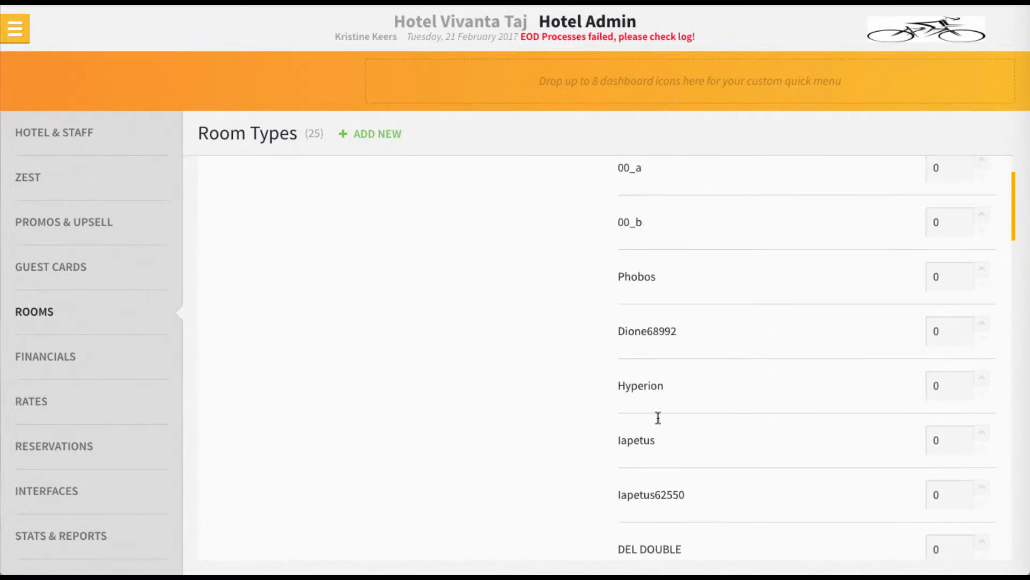
scroll(658, 414, "up", 1)
left_click_drag(643, 333, 618, 332)
left_click(641, 386)
left_click_drag(640, 385, 615, 386)
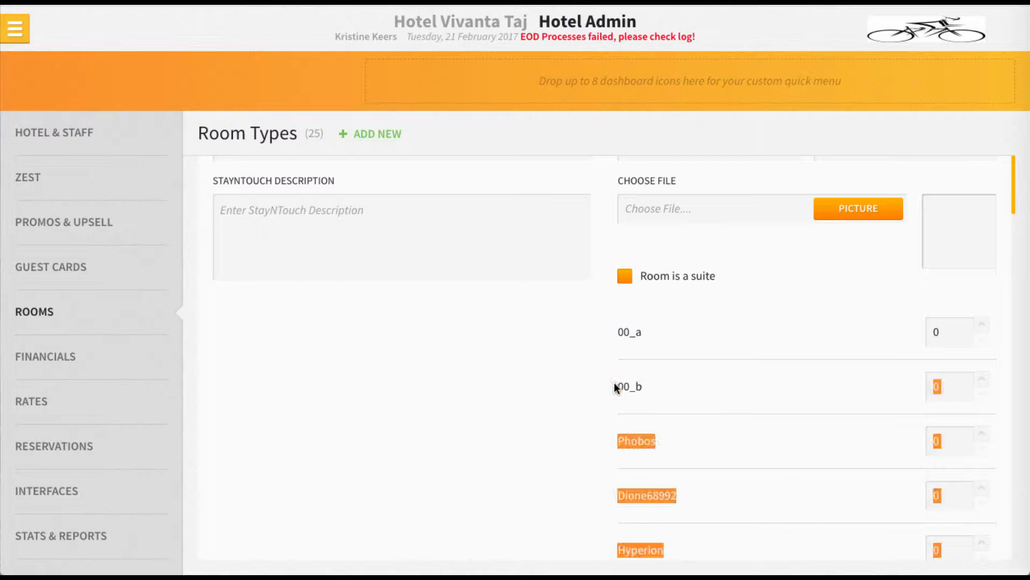
left_click(643, 390)
scroll(652, 419, "up", 3)
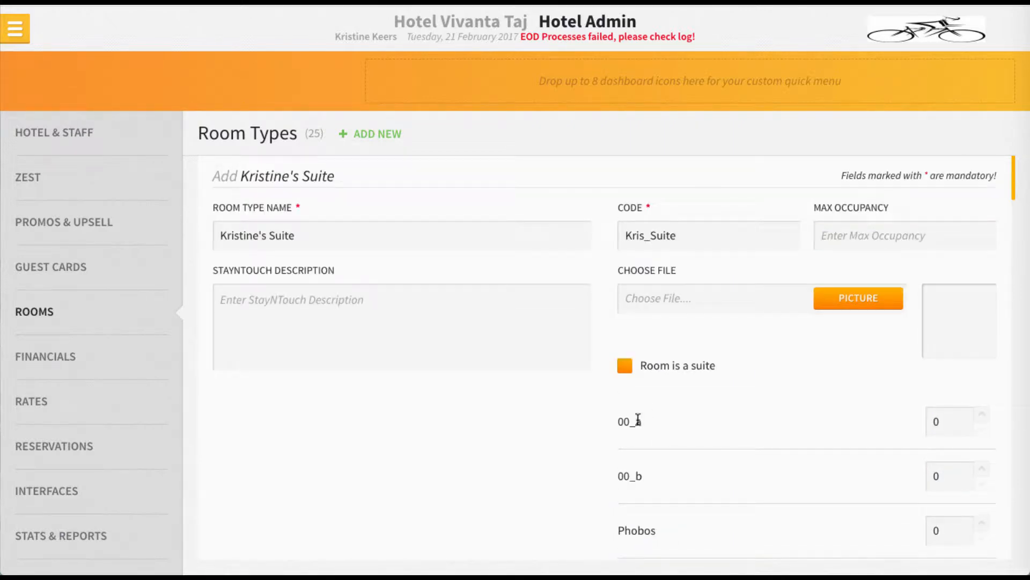
left_click_drag(642, 423, 621, 421)
left_click_drag(643, 476, 621, 476)
left_click(661, 478)
- Set the suite's component room counts to 2 for 00_a and 2 for 00_b
left_click(951, 424)
type("5")
left_click_drag(648, 424, 619, 422)
double_click(943, 422)
left_click(857, 433)
double_click(931, 419)
type("2")
left_click(889, 426)
left_click_drag(951, 475, 932, 477)
type("2")
left_click_drag(941, 476, 933, 474)
type("12")
- Save the new suite room type and locate it in the room types list
scroll(548, 404, "down", 15)
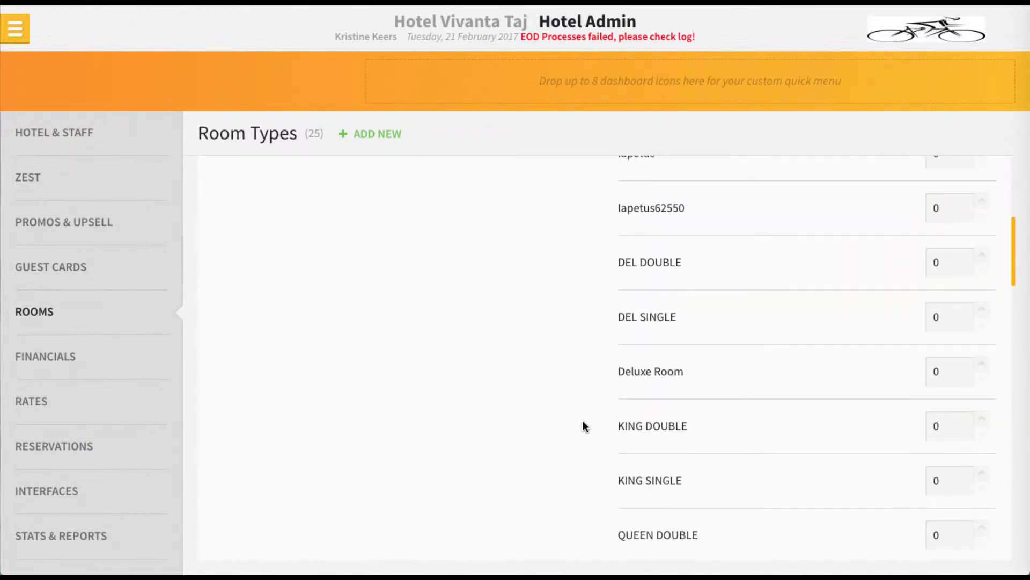
scroll(584, 428, "down", 5)
left_click(646, 370)
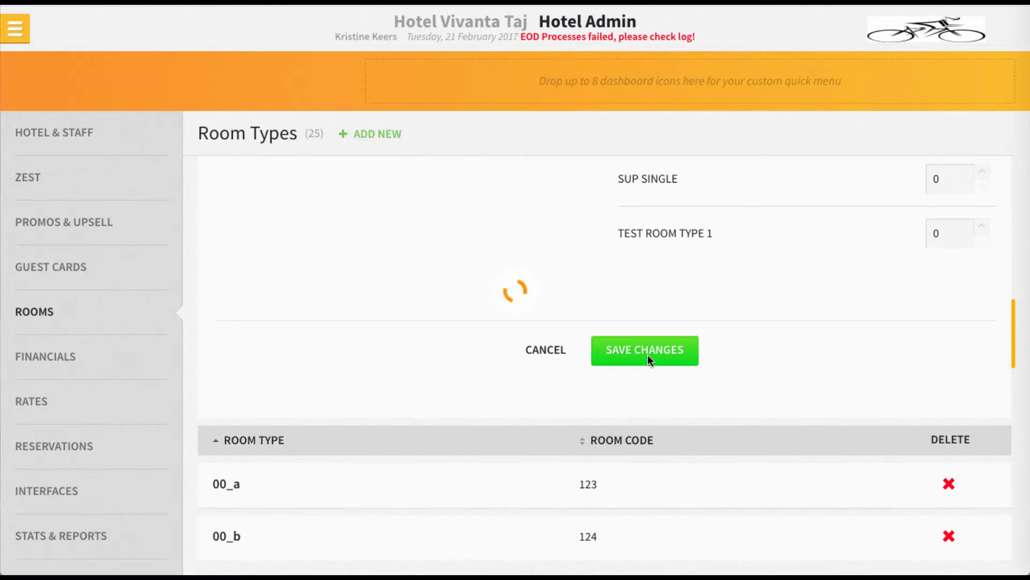
scroll(648, 356, "down", 5)
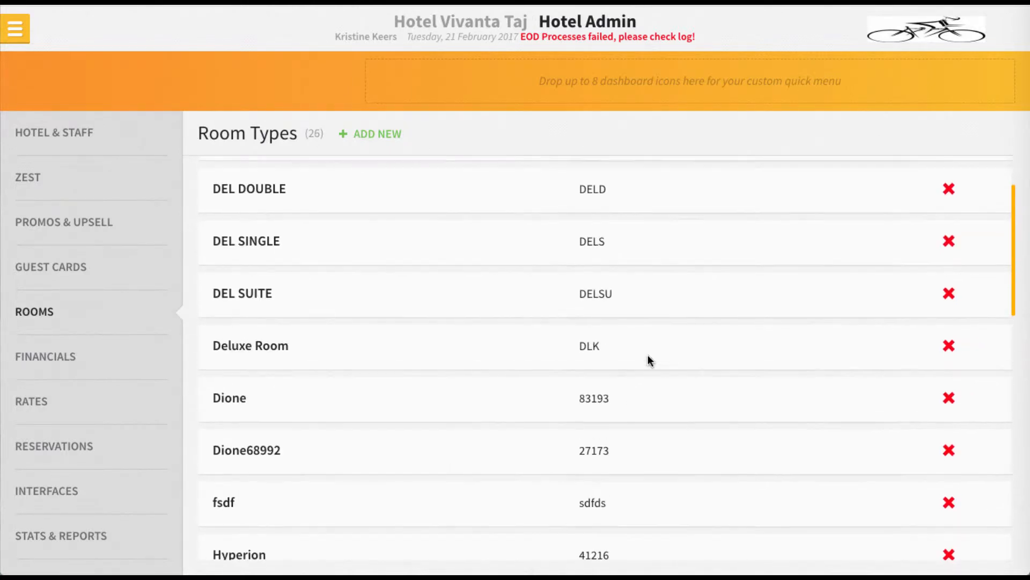
scroll(648, 355, "down", 5)
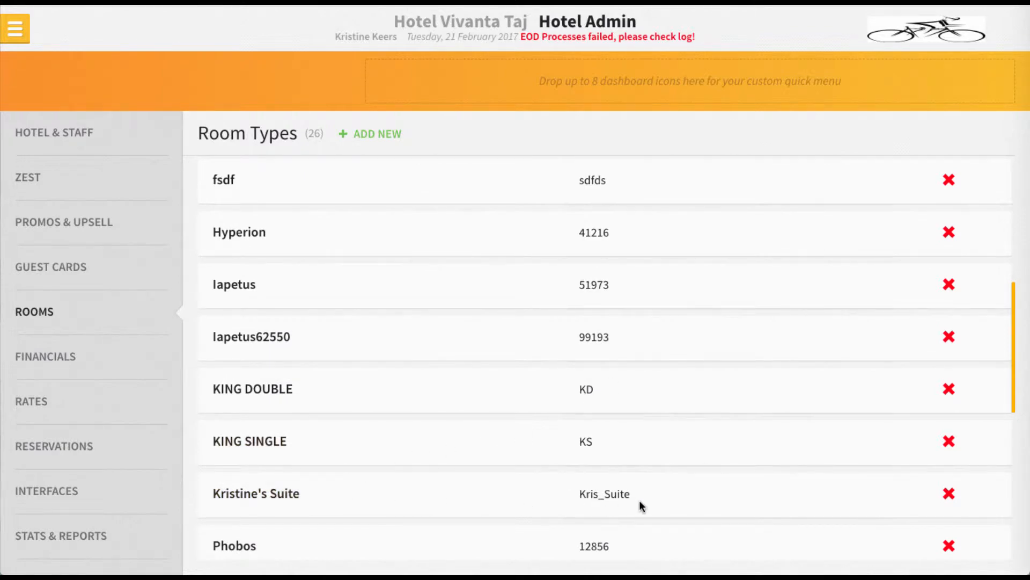
scroll(635, 499, "down", 1)
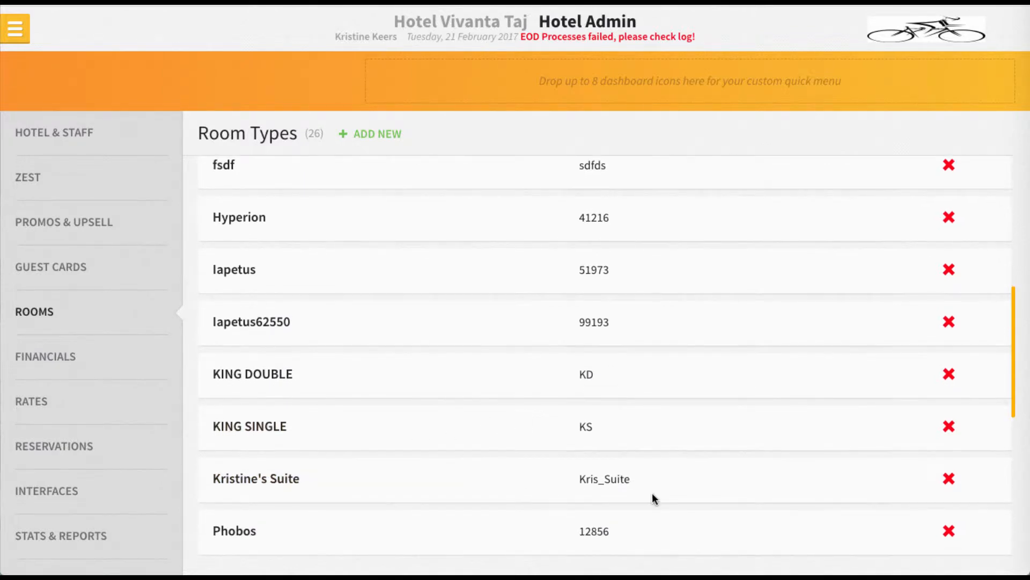
scroll(634, 491, "up", 6)
- Start a new room in the rooms setup and set its number to 1991
left_click(117, 312)
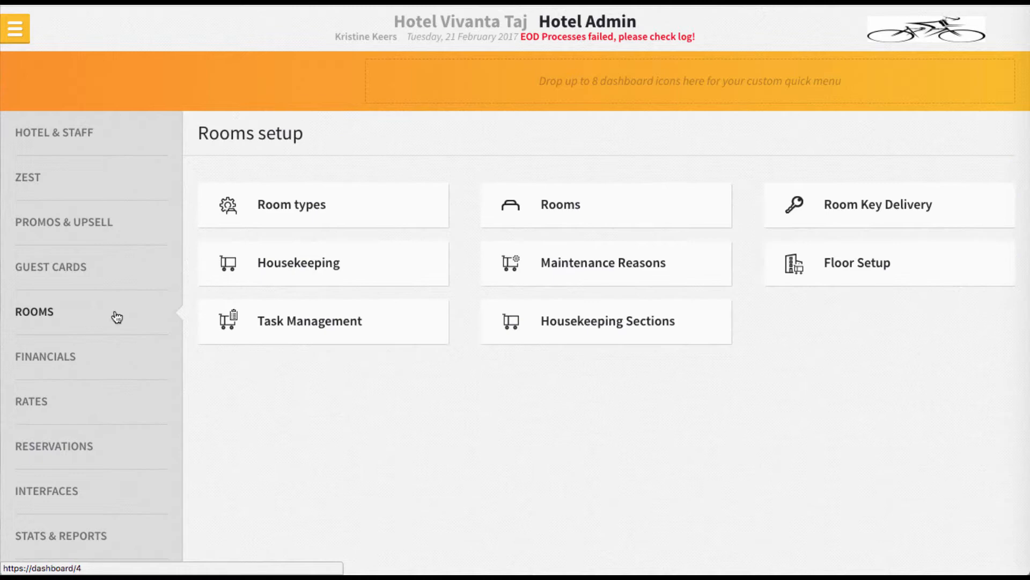
left_click(596, 216)
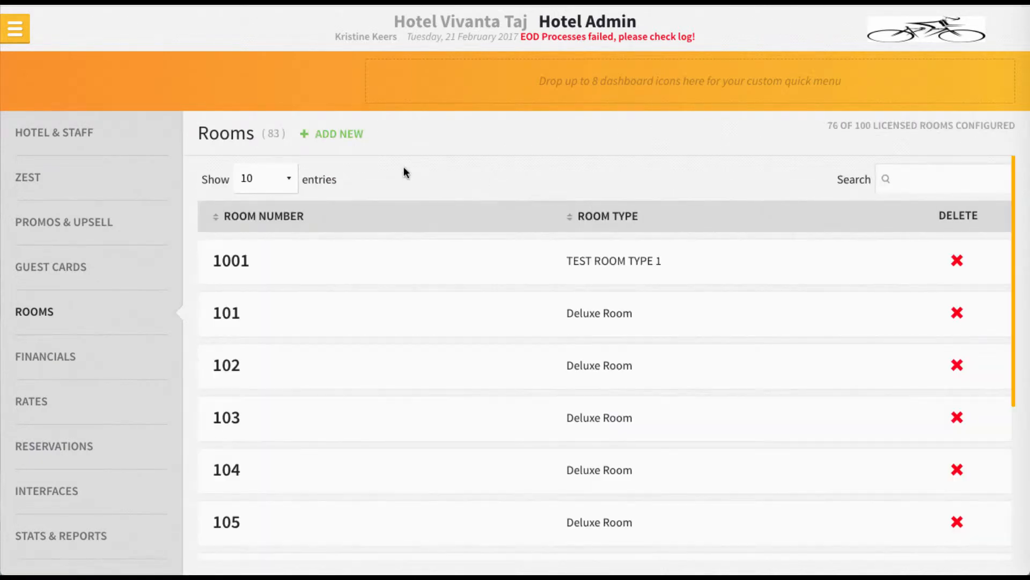
left_click(327, 136)
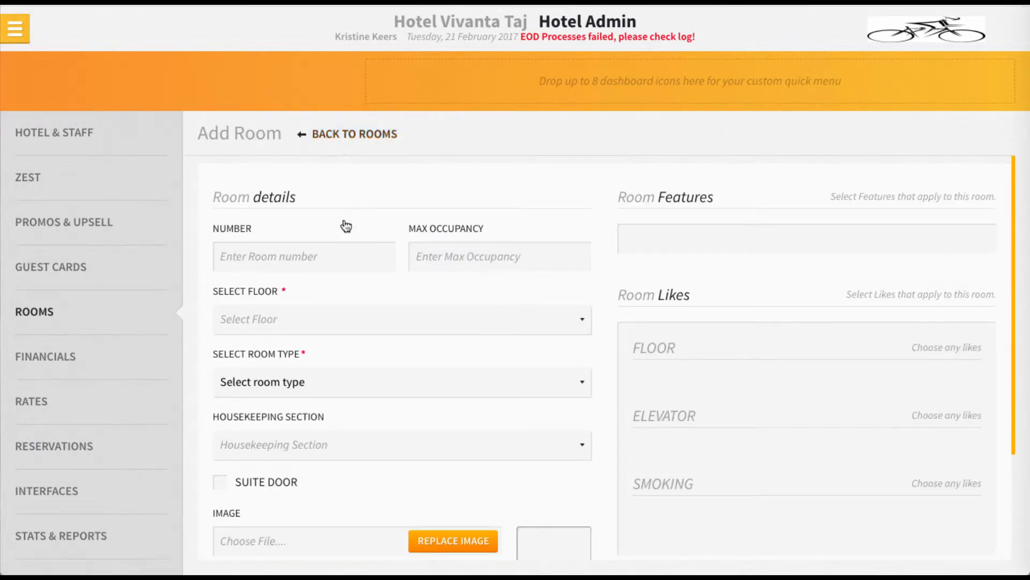
left_click(308, 257)
type("1991")
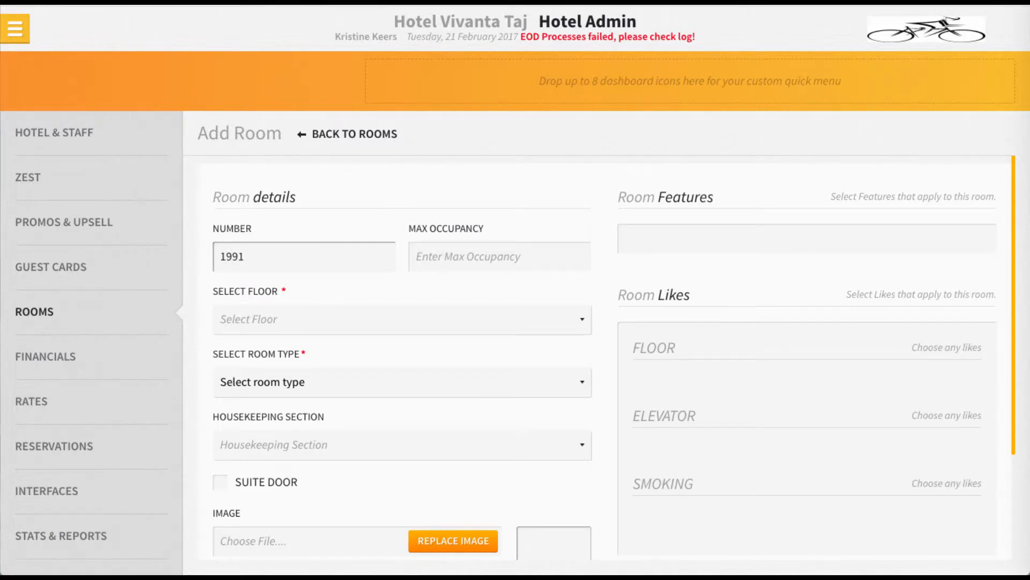
left_click(402, 207)
- Assign the newly created suite room type to room 1991 and view its 00_a and 00_b component fields
scroll(306, 330, "down", 1)
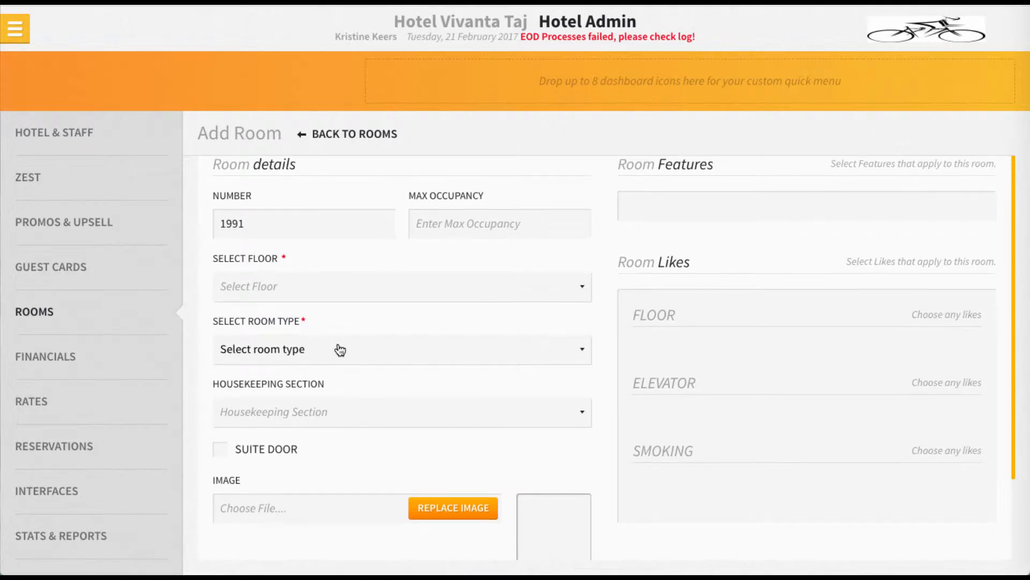
left_click(274, 354)
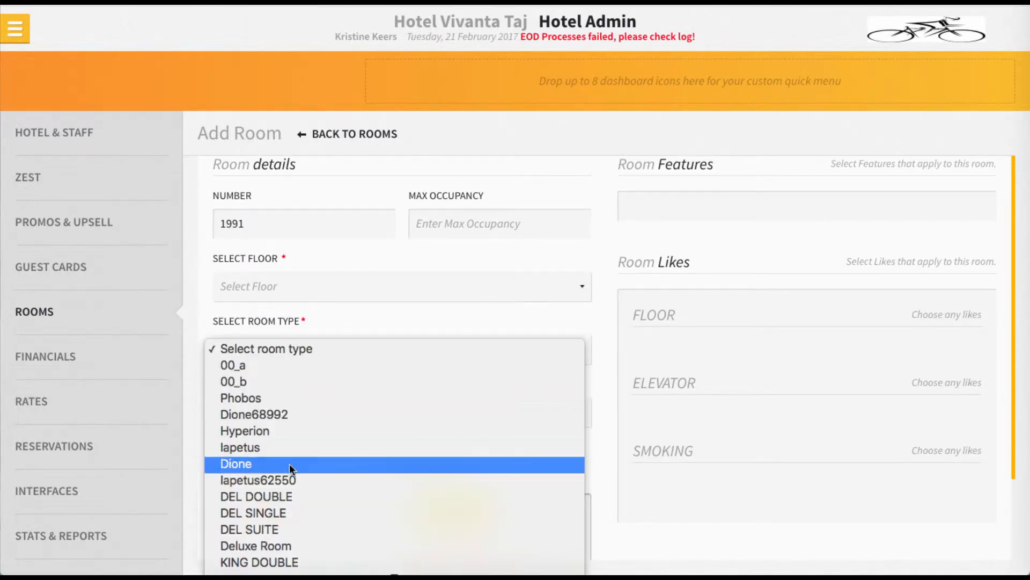
scroll(285, 481, "down", 2)
scroll(298, 510, "down", 2)
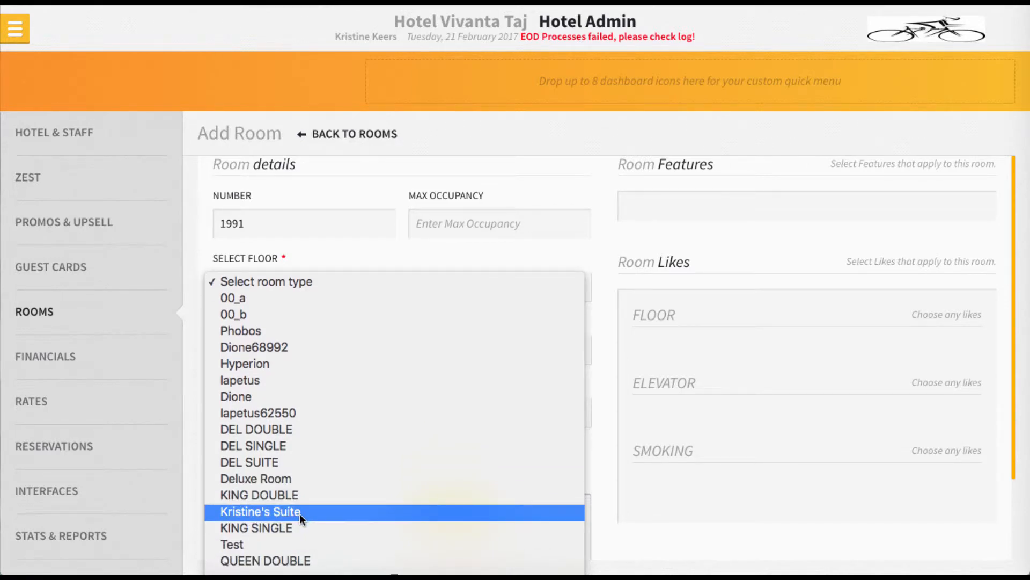
left_click(299, 514)
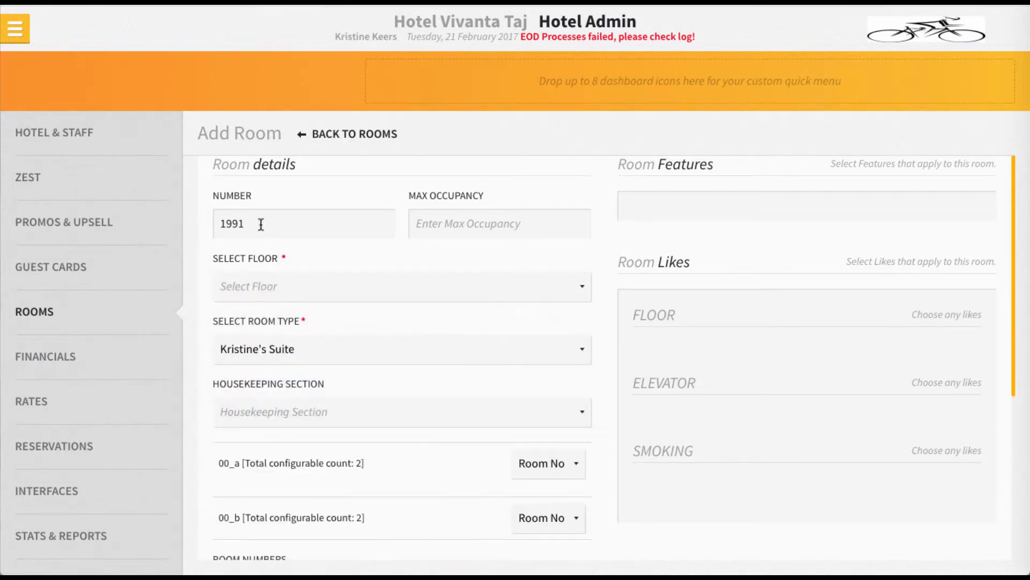
scroll(349, 354, "down", 1)
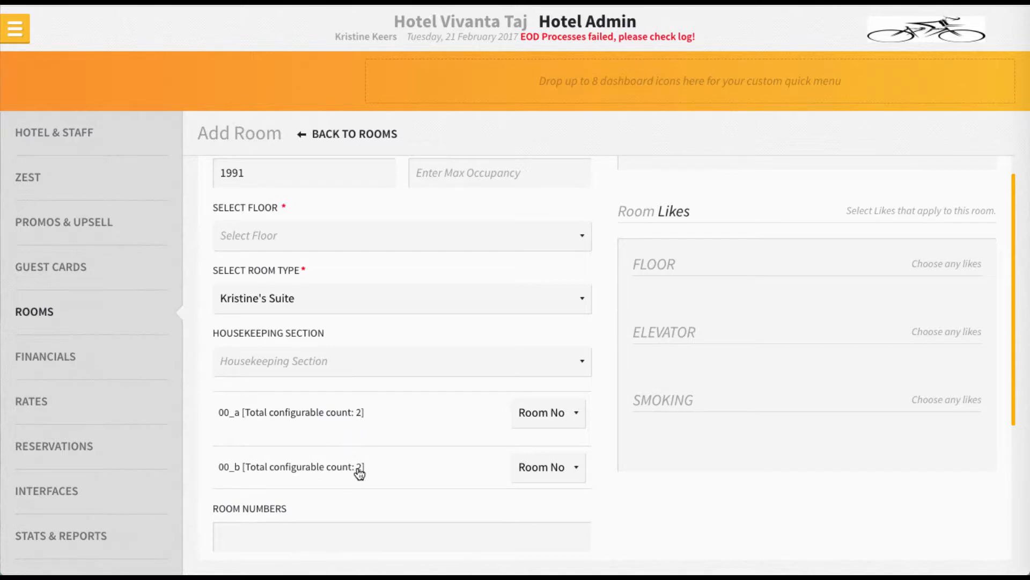
scroll(337, 454, "down", 1)
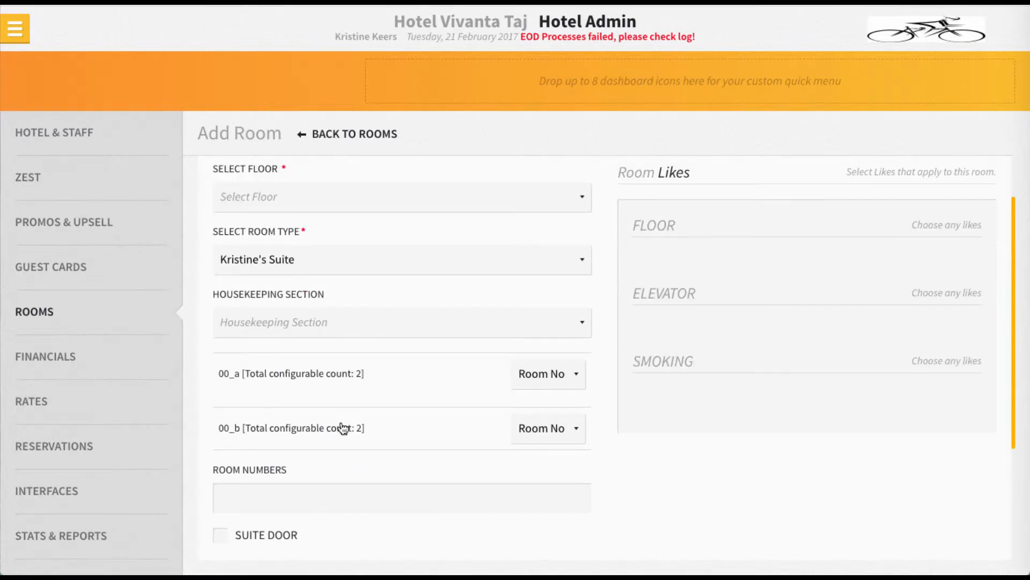
- Assign rooms 900 and 910 as the 00_a component rooms of suite room 1991
scroll(325, 408, "down", 1)
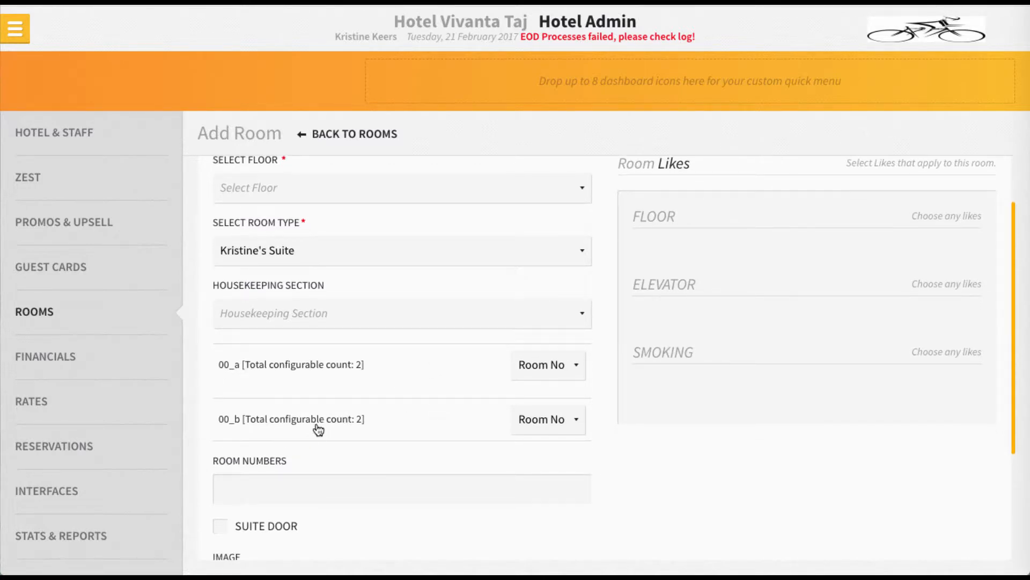
scroll(265, 359, "down", 1)
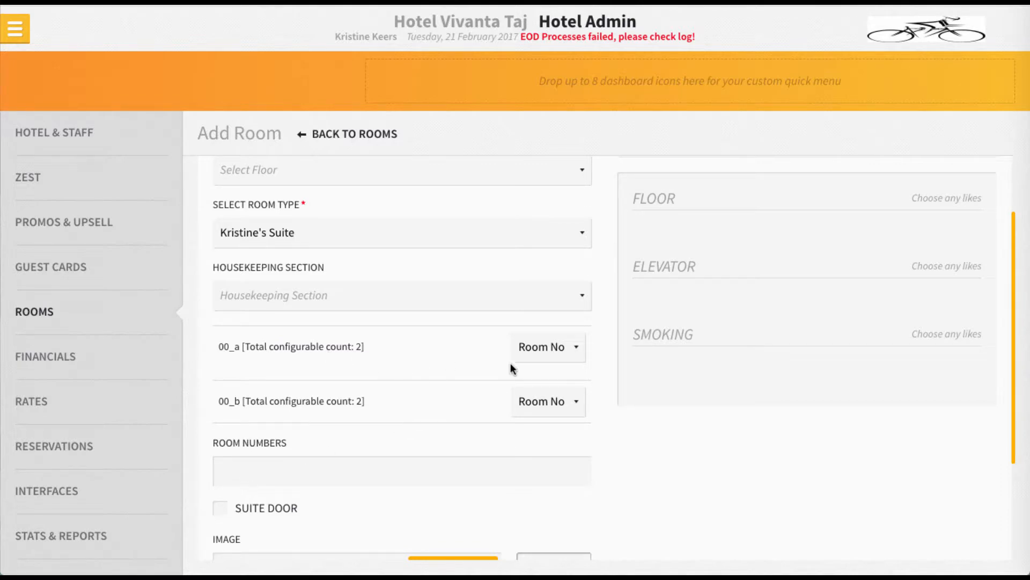
left_click(555, 352)
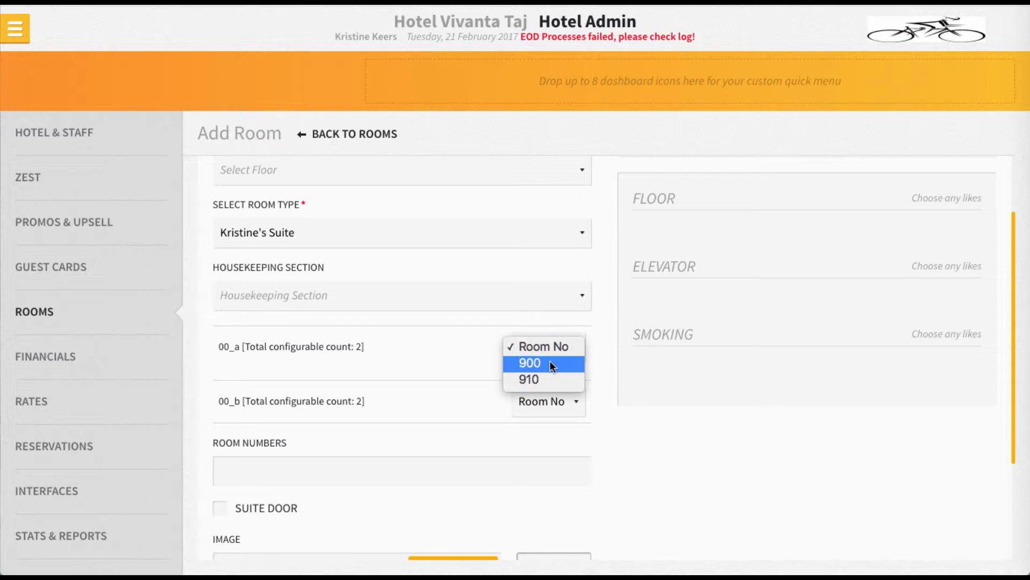
left_click(550, 360)
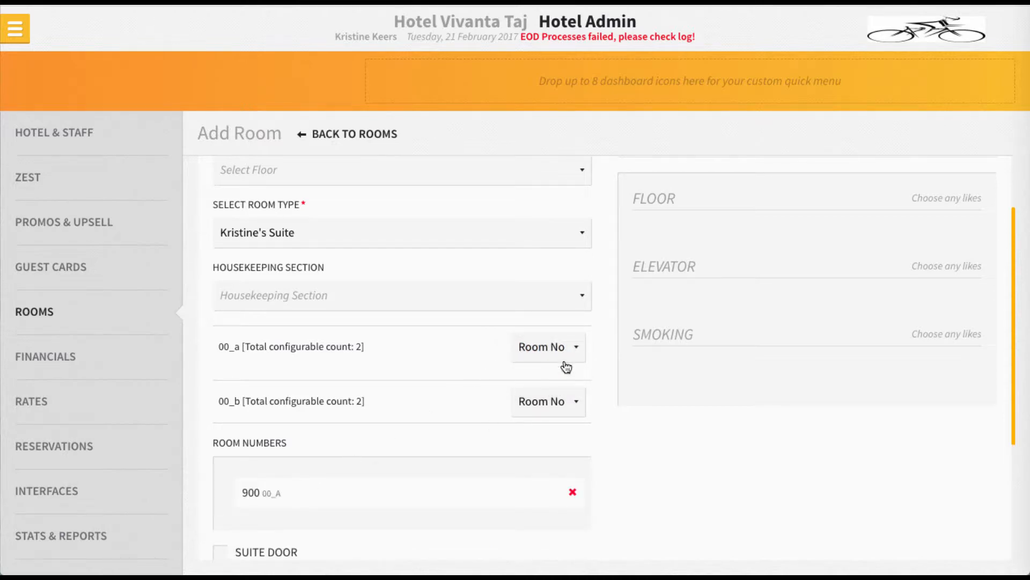
scroll(562, 359, "down", 1)
left_click(565, 333)
left_click(565, 333)
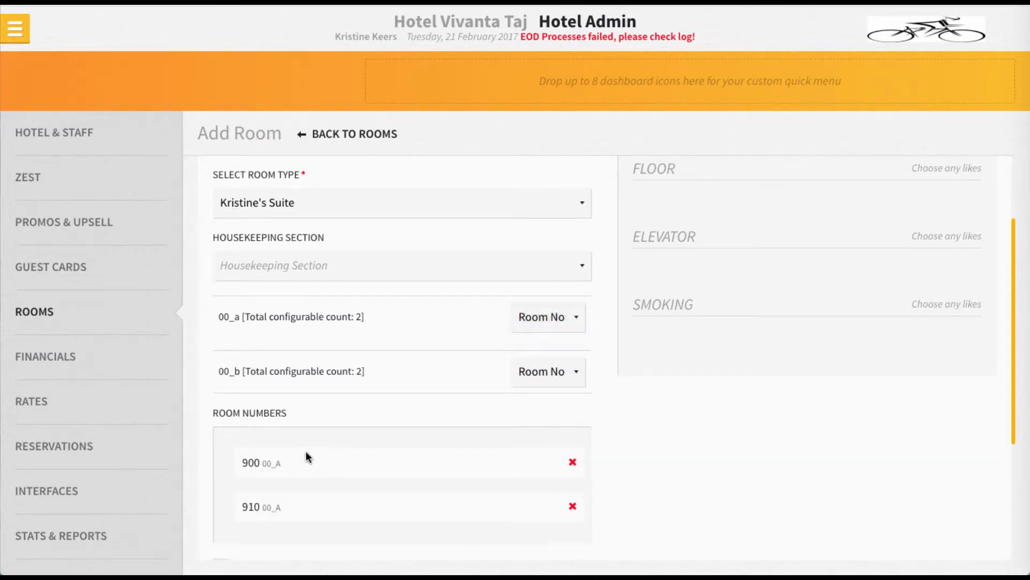
- Assign rooms 1100 and 1111 as the 00_b component rooms of the suite
left_click(535, 371)
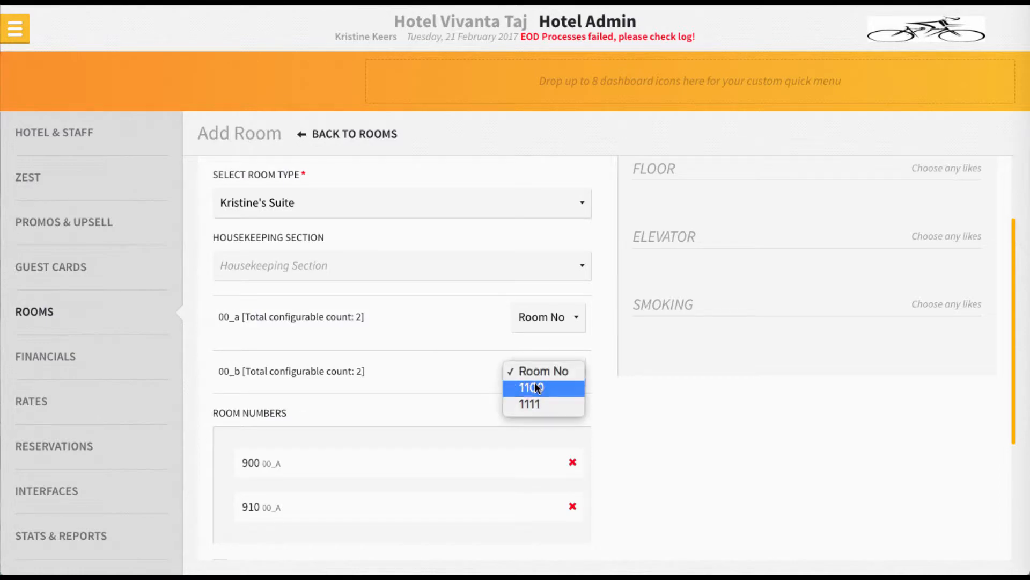
left_click(537, 386)
left_click(561, 370)
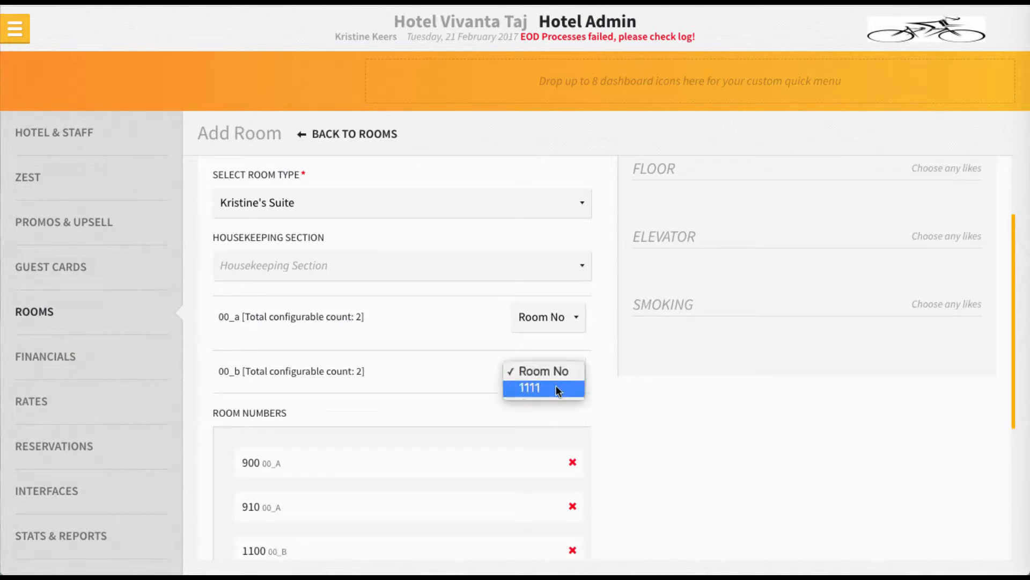
left_click(556, 384)
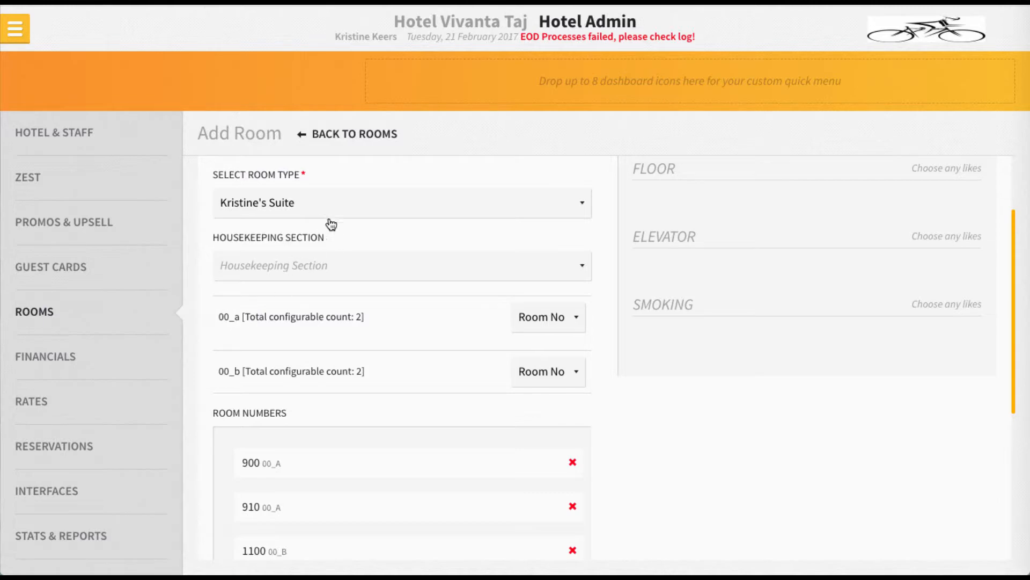
- Review the component room assignments of suite room 1991 and save the new room
scroll(331, 224, "up", 3)
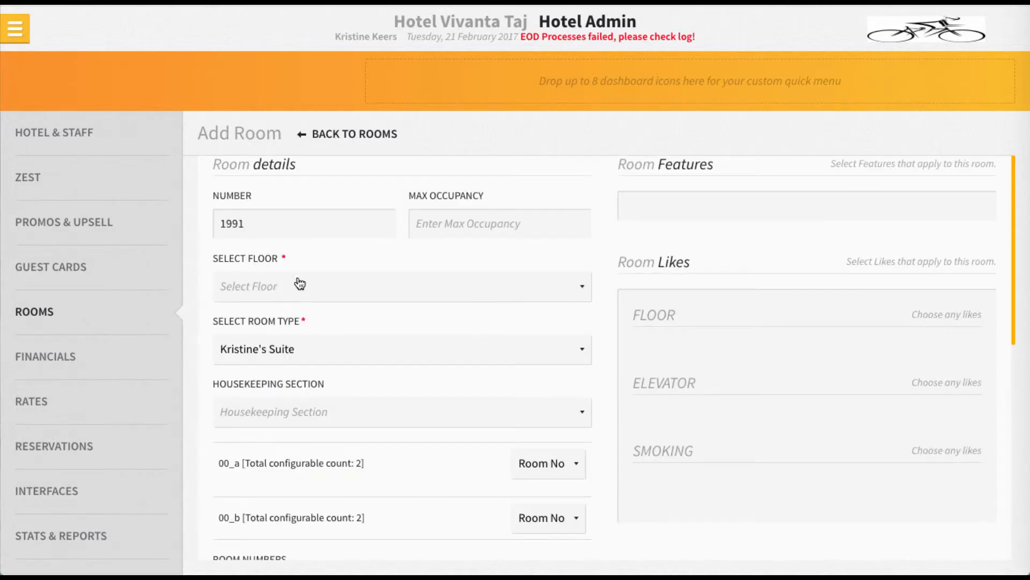
scroll(299, 284, "down", 3)
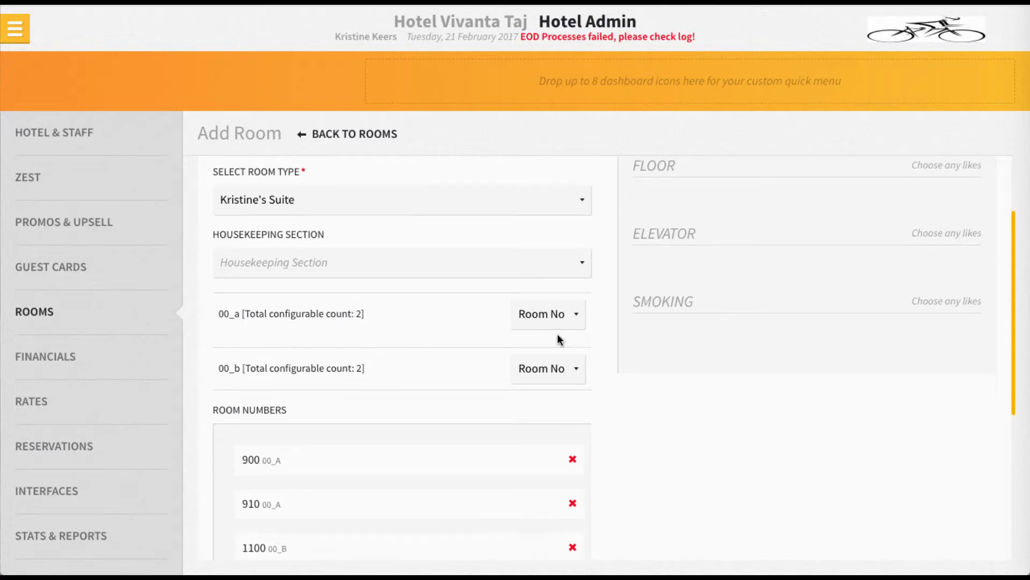
scroll(331, 433, "down", 3)
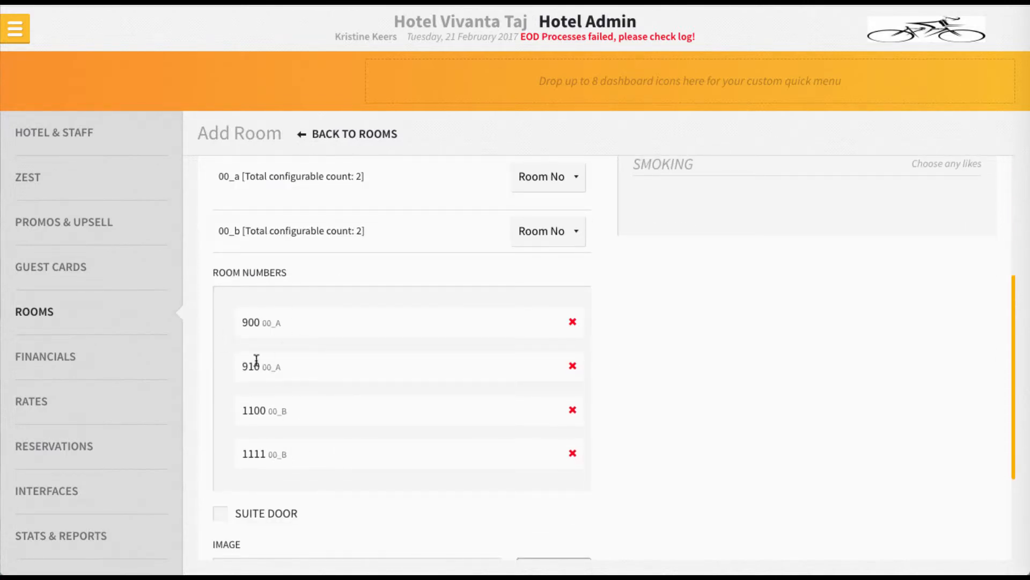
scroll(257, 370, "up", 6)
scroll(256, 428, "down", 3)
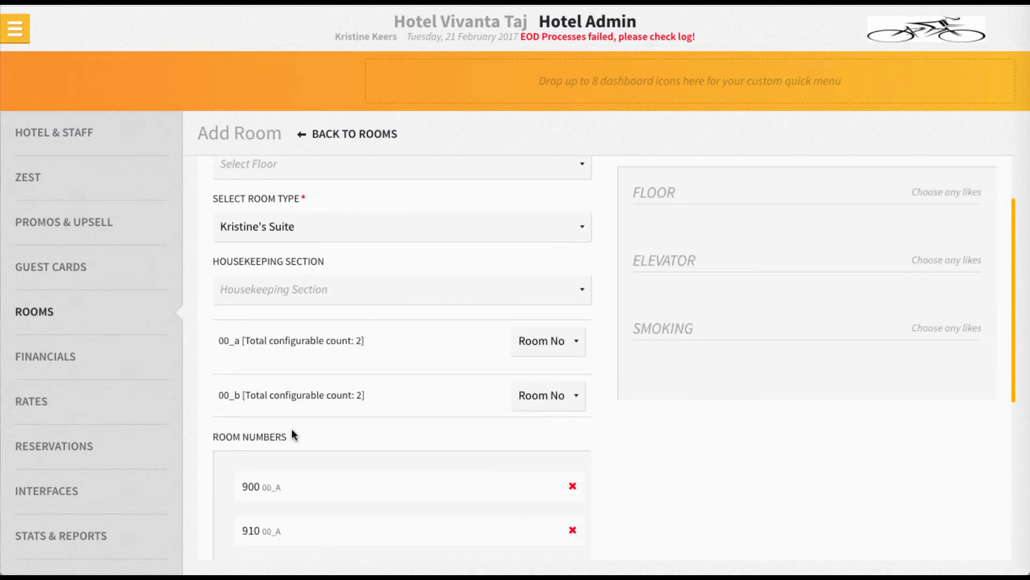
scroll(292, 430, "down", 6)
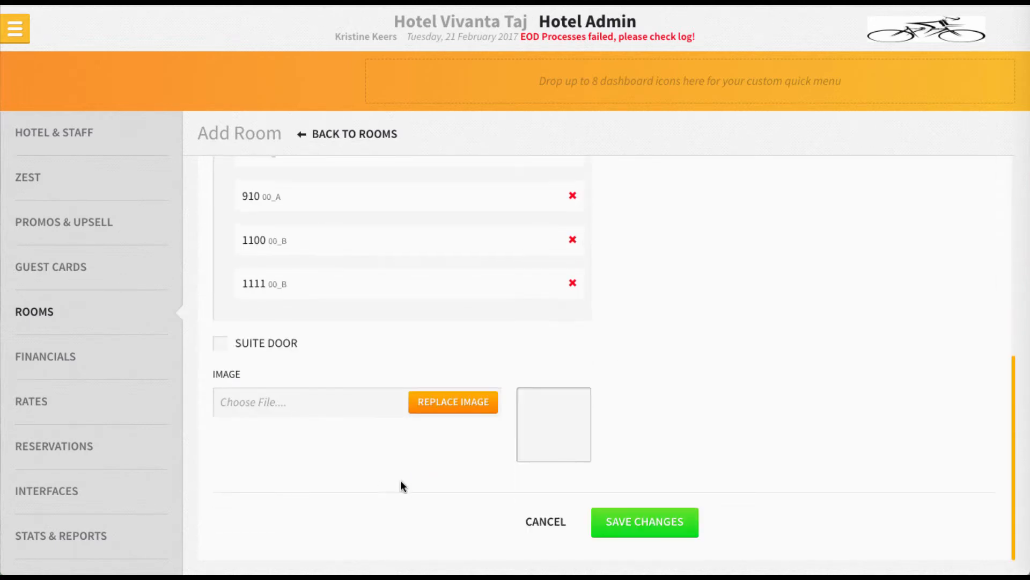
left_click(669, 520)
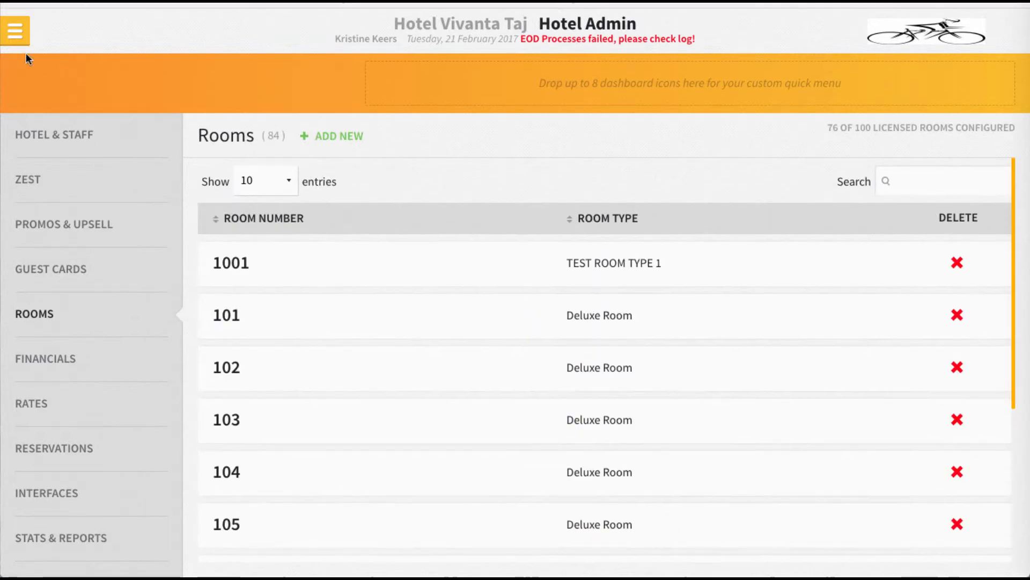
- Start a new group and name it after the suite room type, followed by "(Feb)"
left_click(16, 29)
left_click(75, 166)
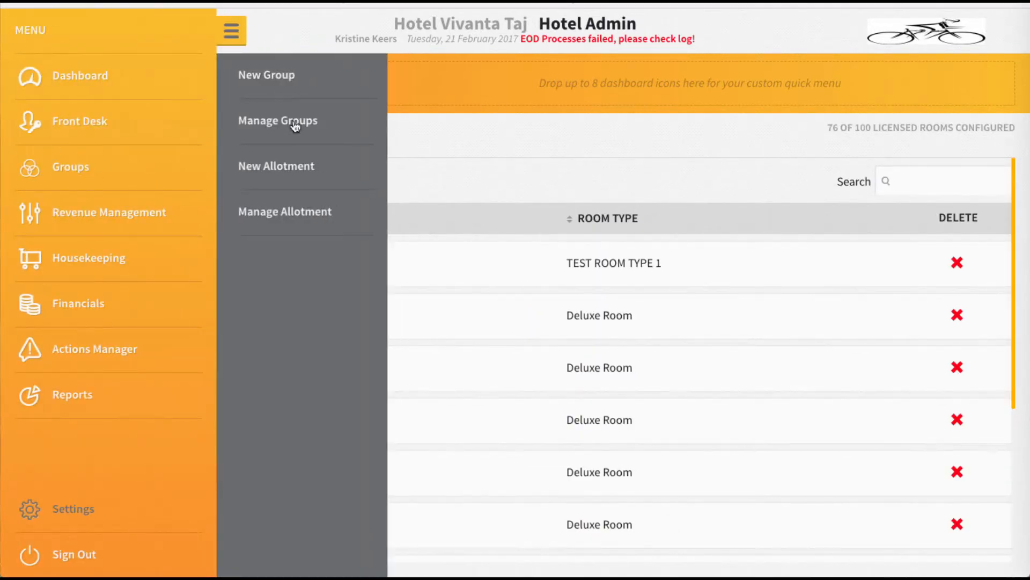
left_click(296, 73)
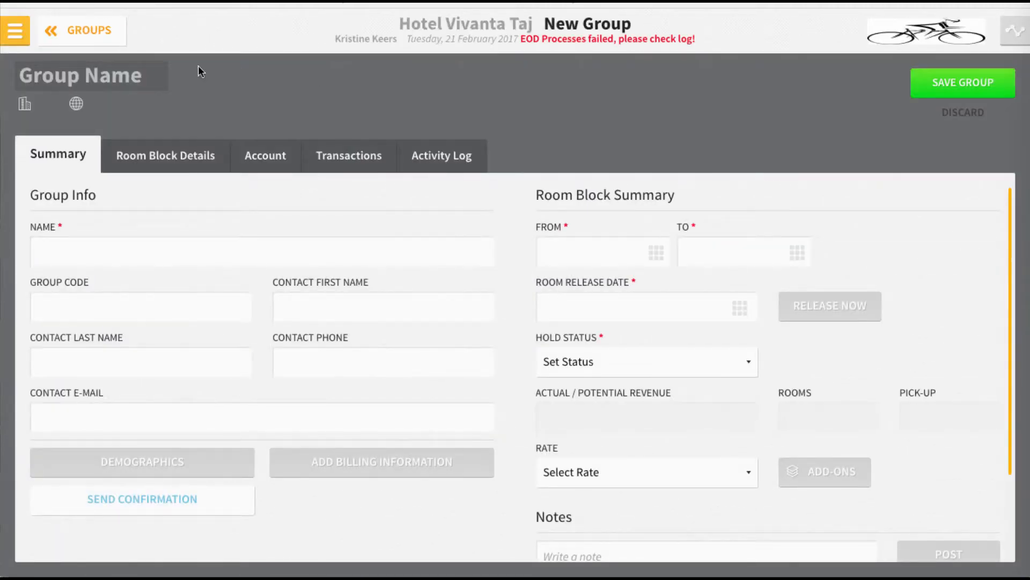
left_click(139, 77)
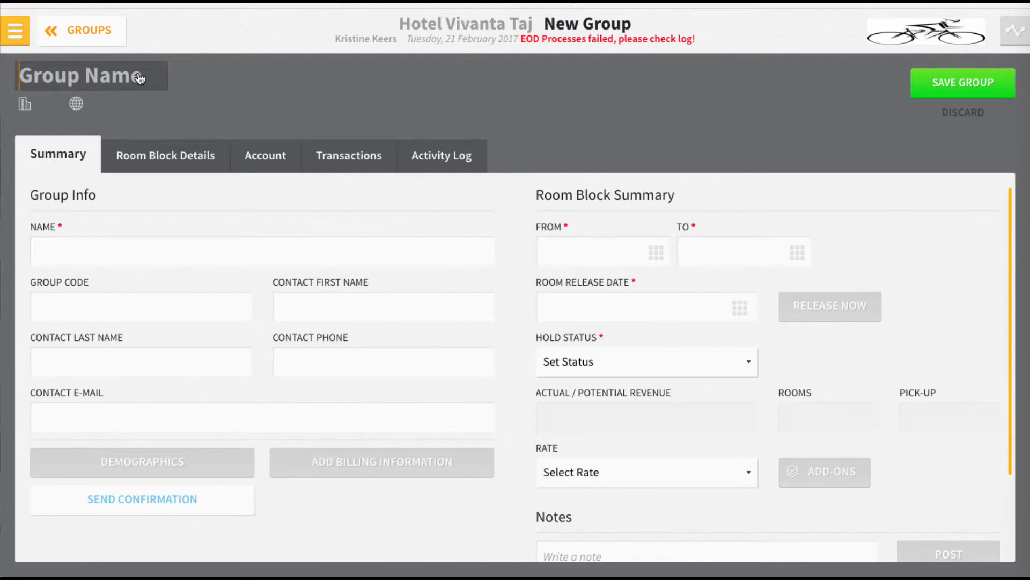
type("Krist")
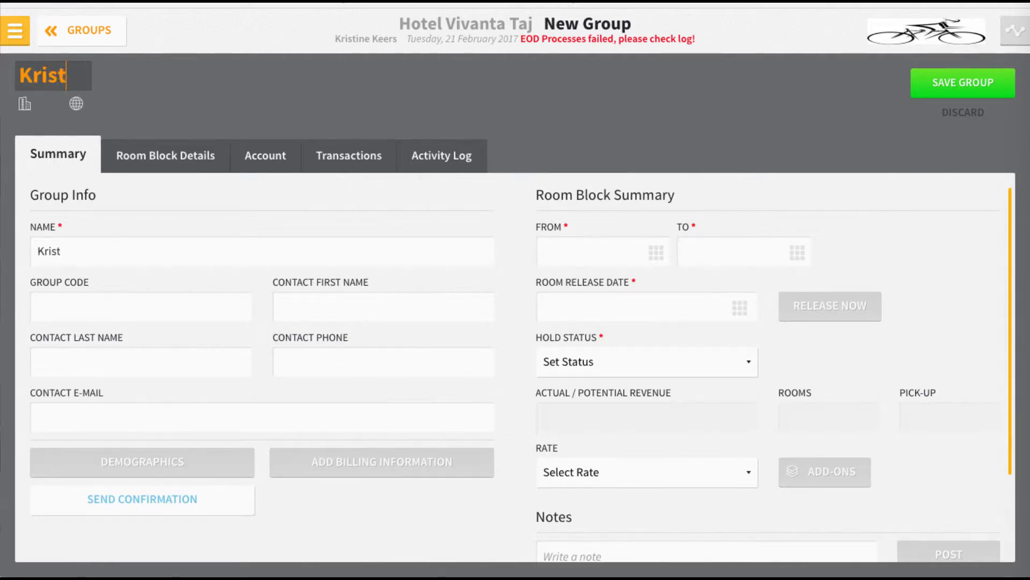
type("ine's Suite")
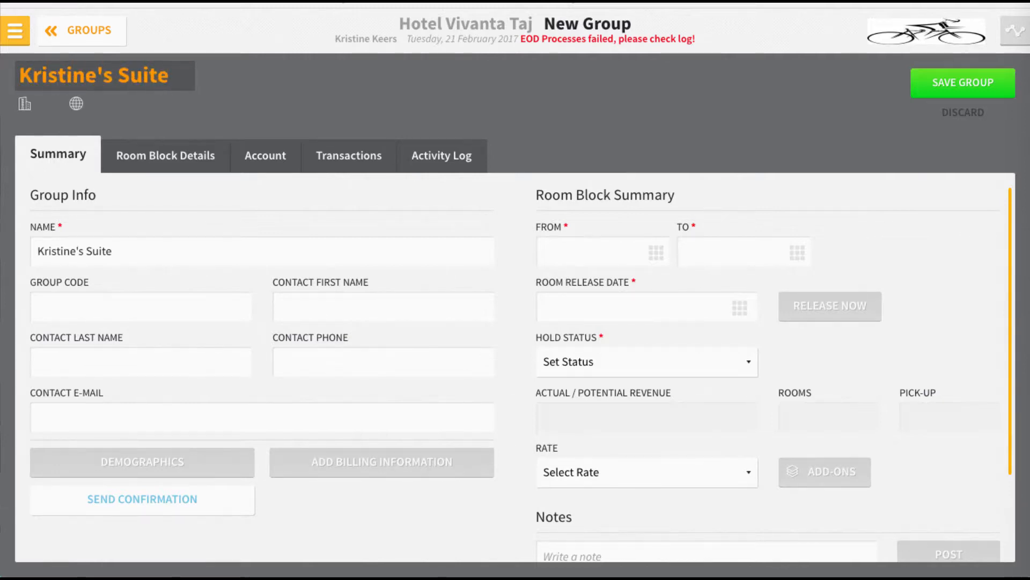
type(" (")
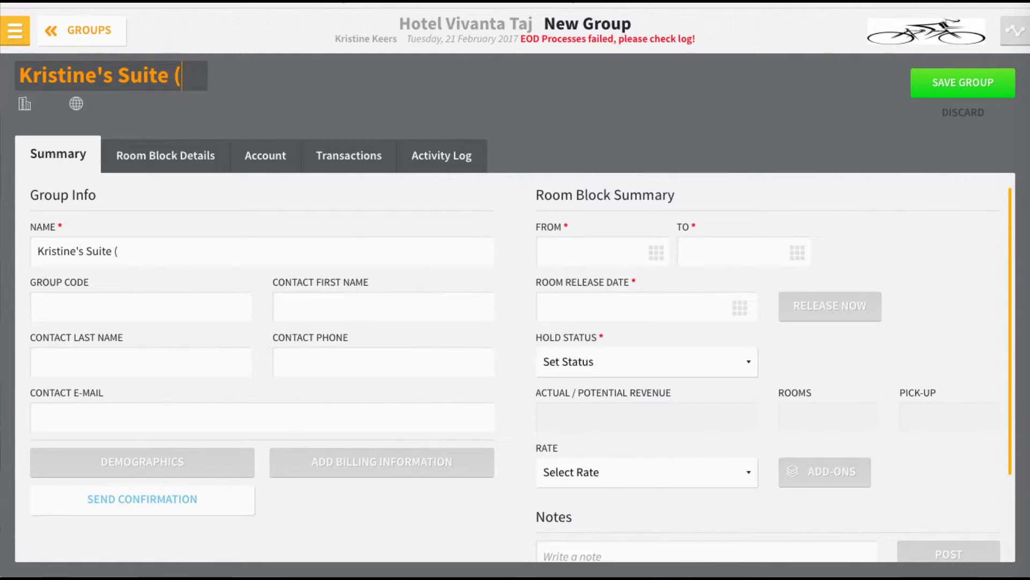
type("Feb)")
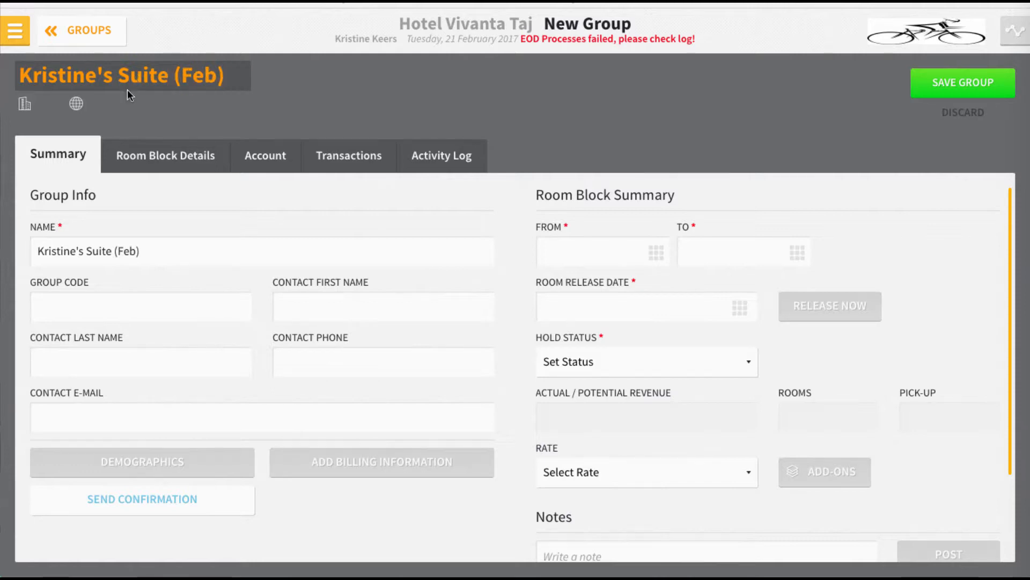
- Enter "Feb Code" as the group code and fill in the contact's first and last name
left_click(123, 308)
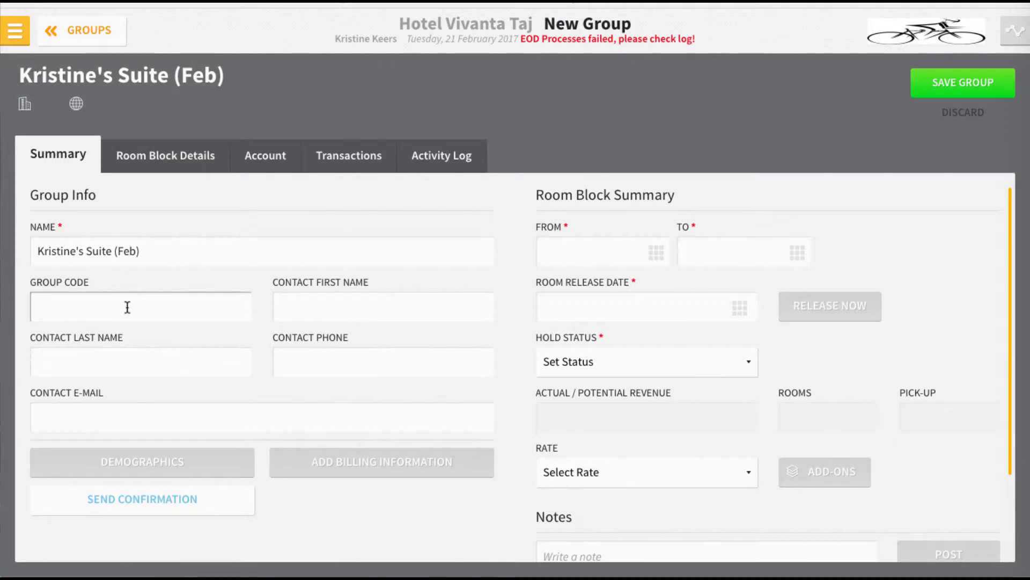
left_click(317, 307)
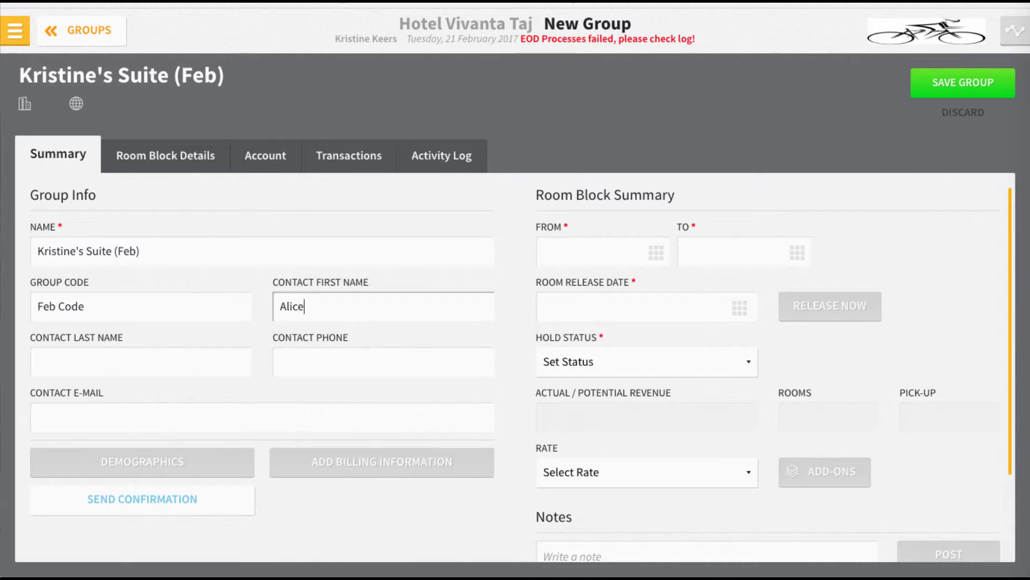
key("Tab")
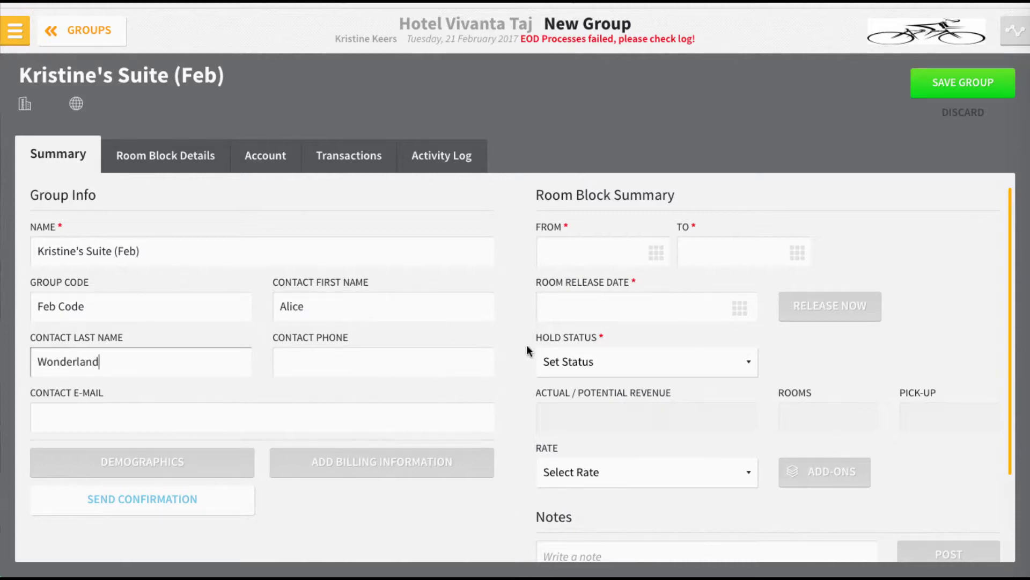
- Set the room block dates from 02-21-2018 to 02-24-2018 with a room release date of 02-21-2018
left_click(595, 257)
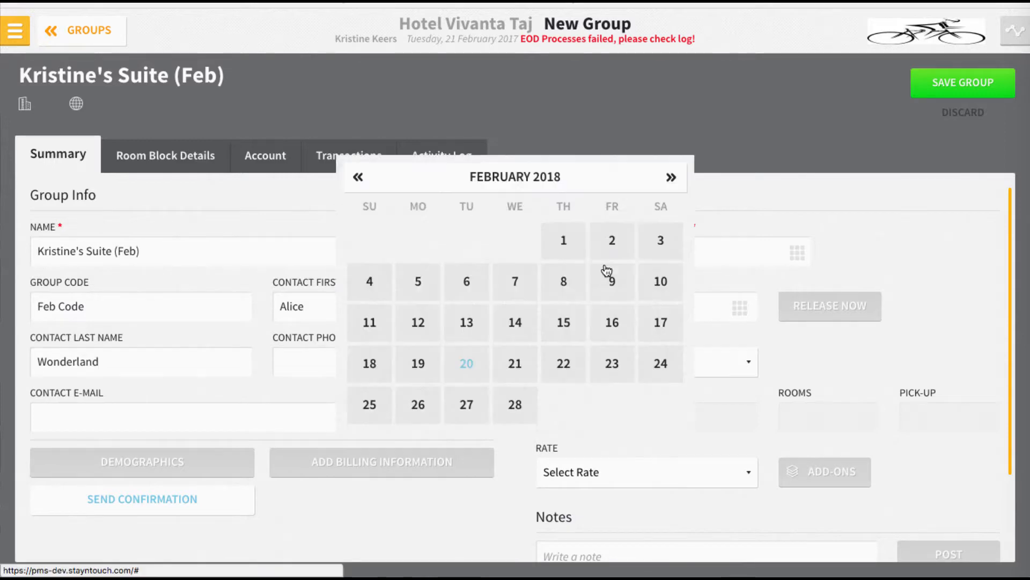
left_click(527, 367)
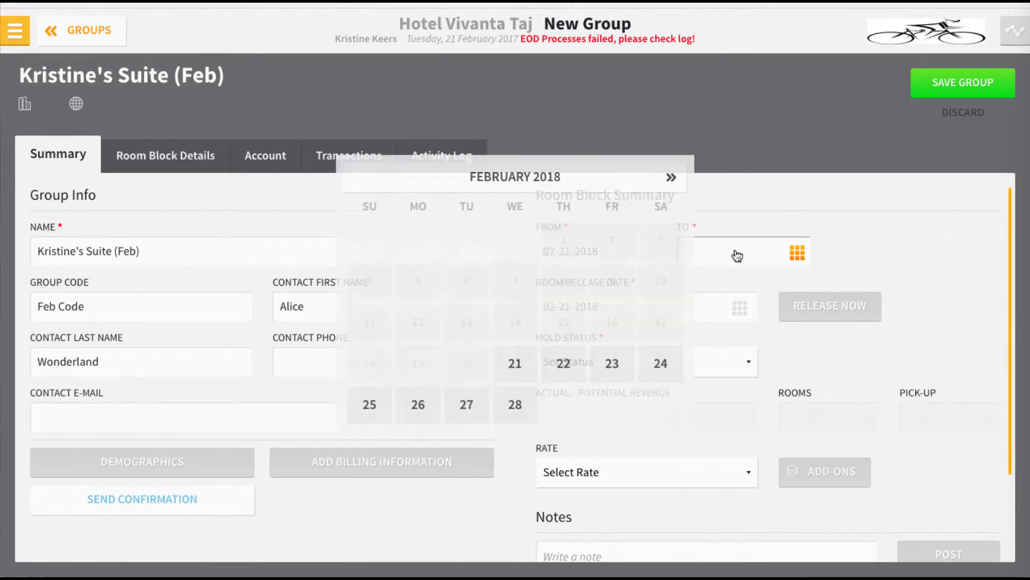
left_click(662, 372)
left_click(631, 308)
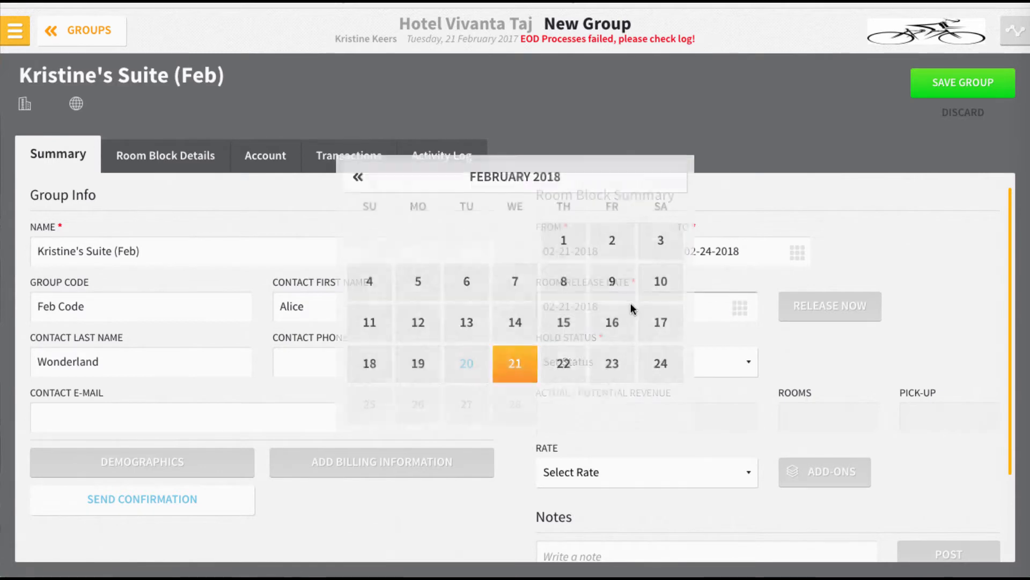
left_click(522, 370)
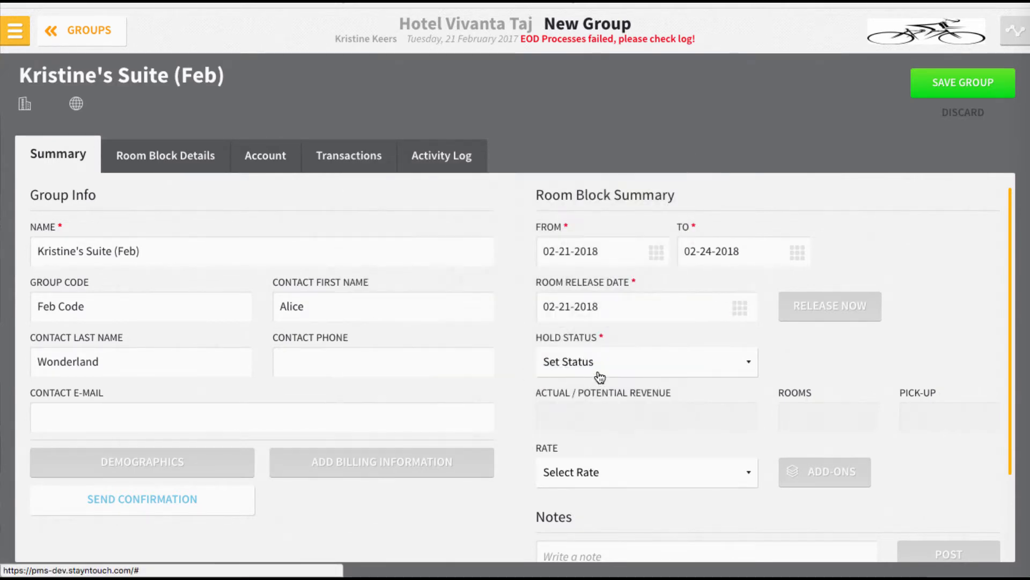
- Save the new group with its hold status set to Definite and its rate set to Custom Rate
left_click(603, 367)
left_click(599, 376)
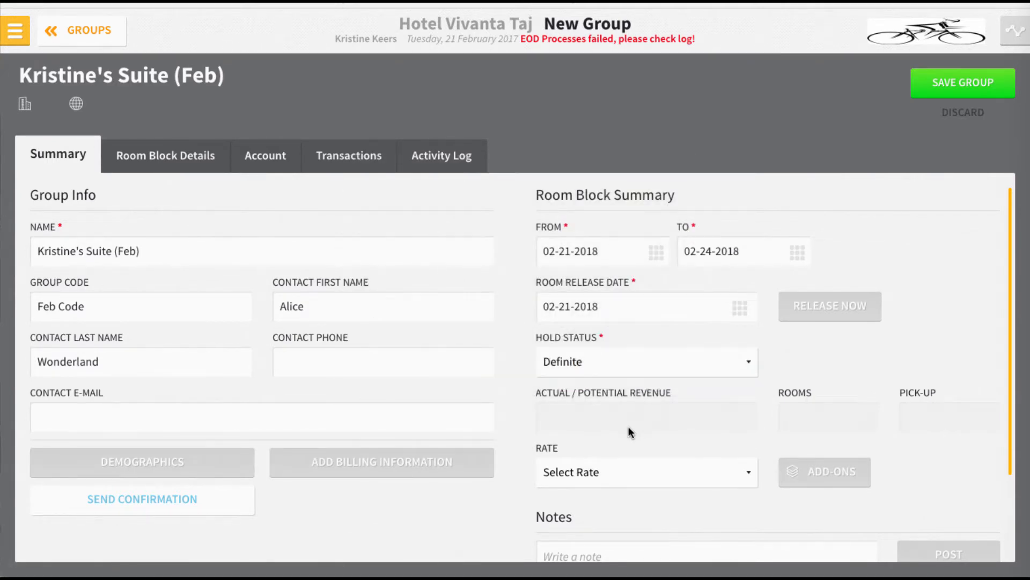
scroll(633, 427, "down", 2)
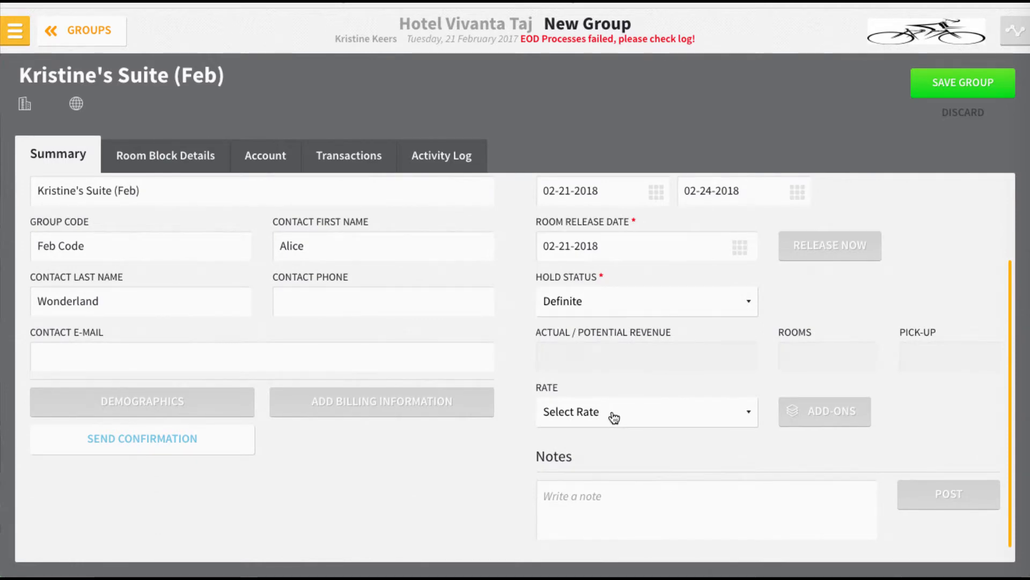
left_click(612, 414)
left_click(609, 426)
scroll(657, 430, "up", 2)
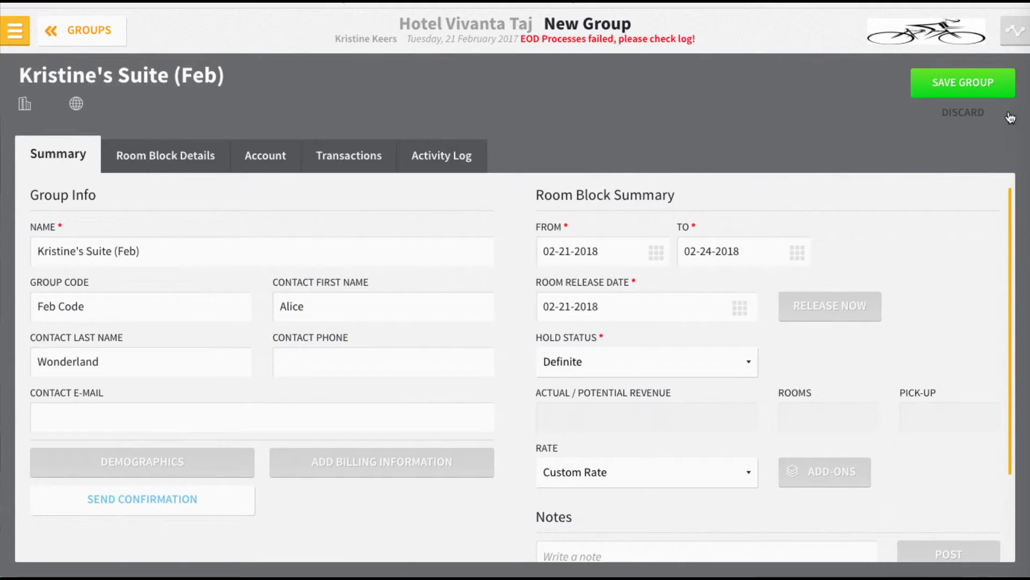
left_click(989, 94)
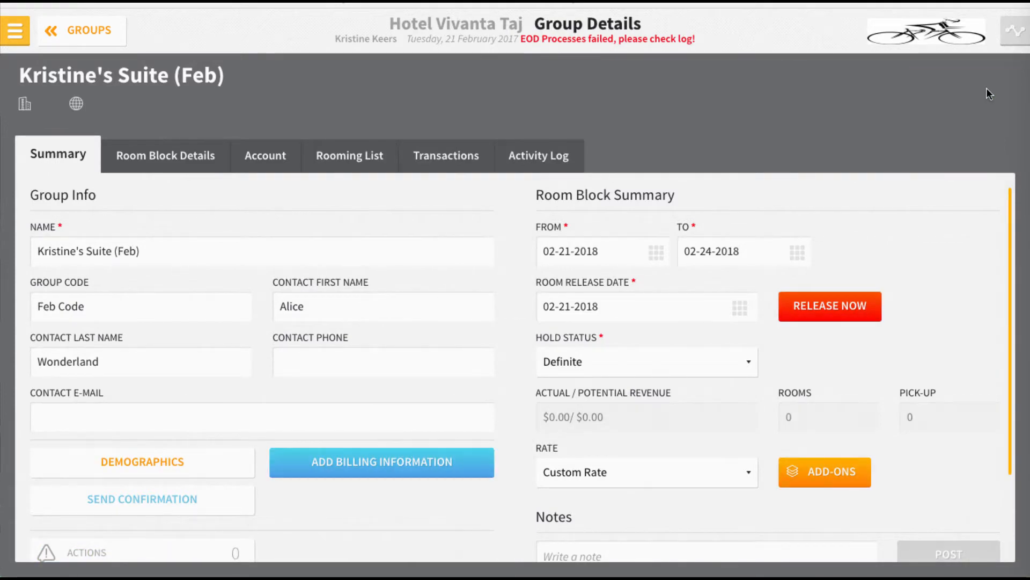
- Add the suite room type to the group's room block at 90.00 single, 90.00 double and 10.00 per extra adult
left_click(195, 170)
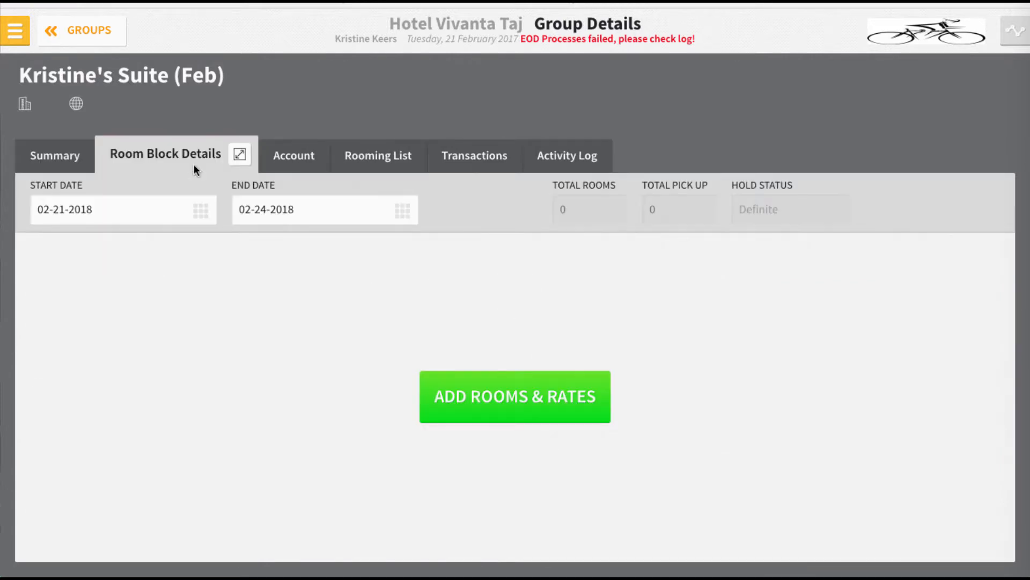
left_click(510, 408)
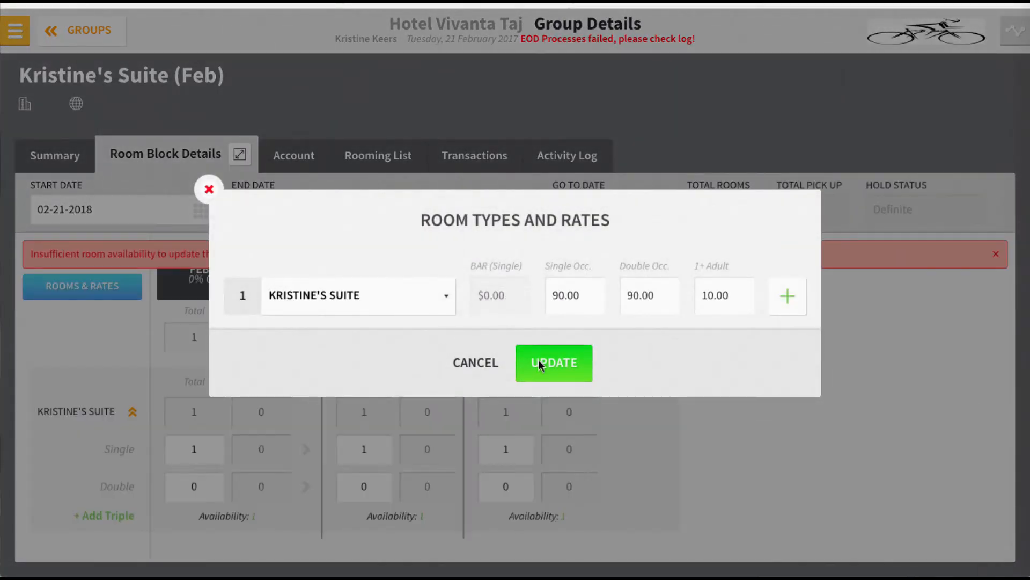
left_click(539, 363)
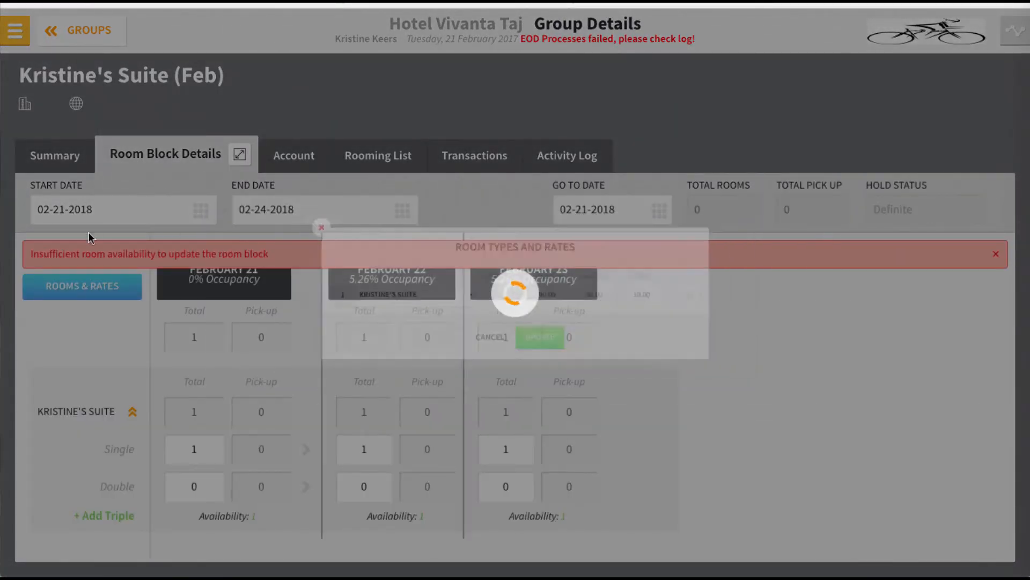
- Block 1 single room of the suite type for each night, February 21, 22 and 23, and save the room block
left_click(209, 449)
type("1")
key("Tab")
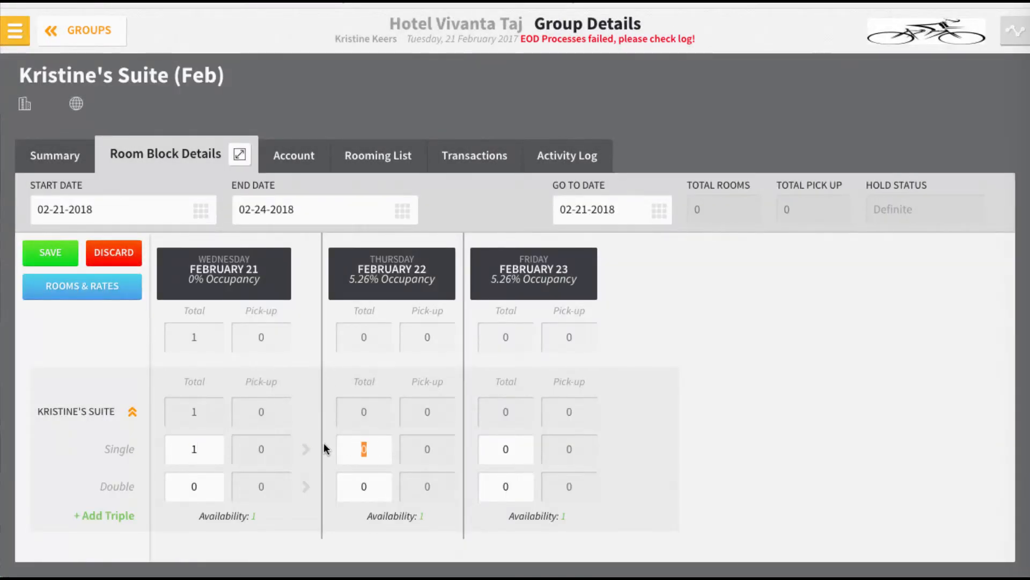
type("1")
key("Tab")
type("1")
left_click(55, 249)
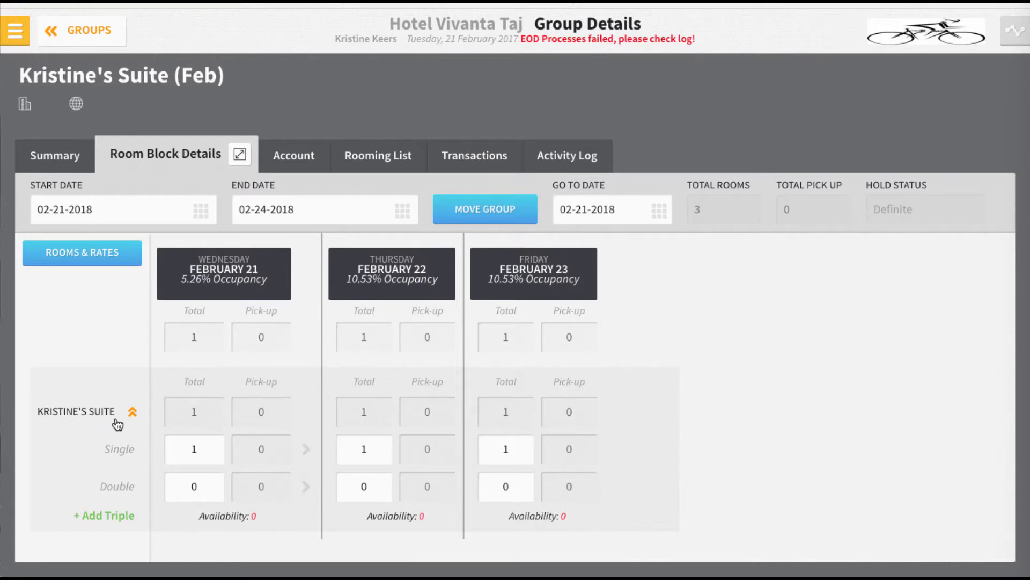
- Add one single-occupancy suite room to the group's rooming list and enter the primary guest's first and last name
left_click(367, 155)
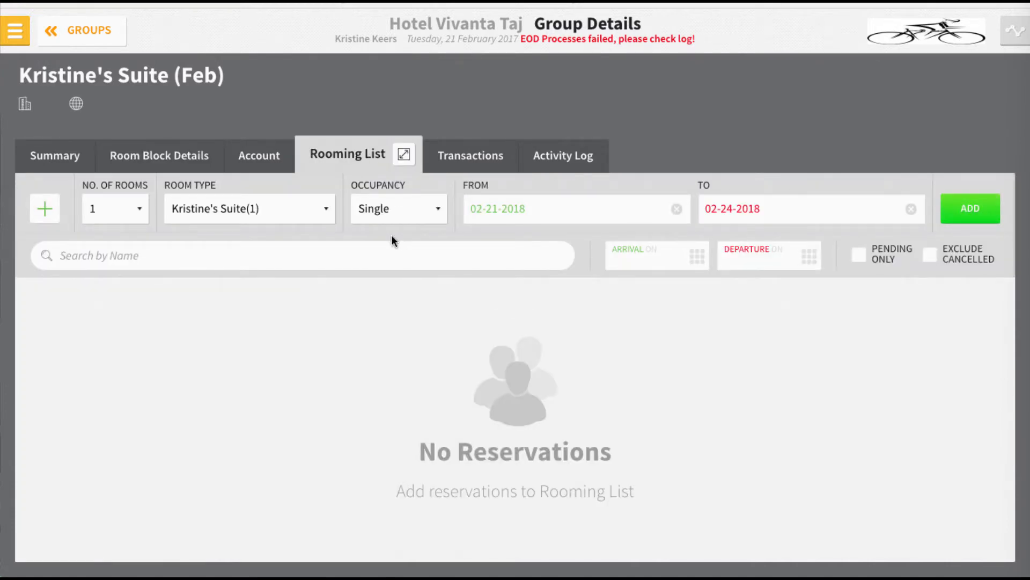
left_click(973, 215)
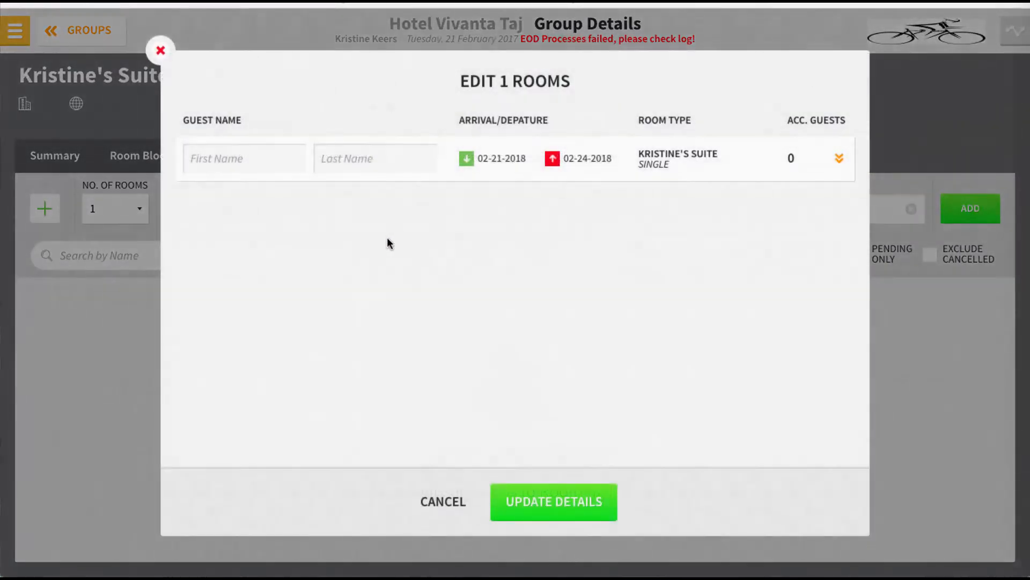
left_click(280, 165)
type("Roger")
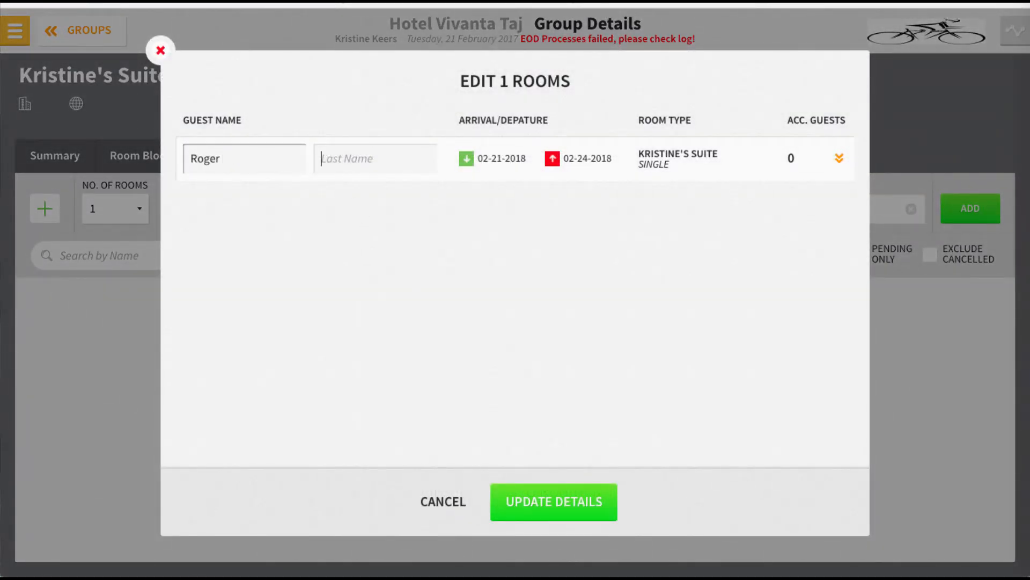
type("Federer")
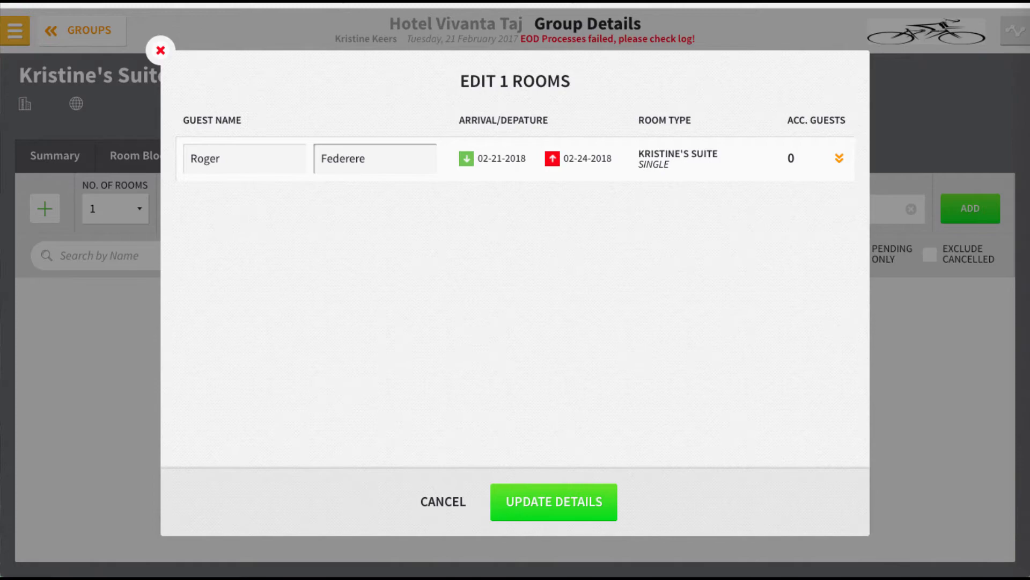
- Copy the primary guest's last name into the last name fields of all three accompanying guests
left_click(838, 159)
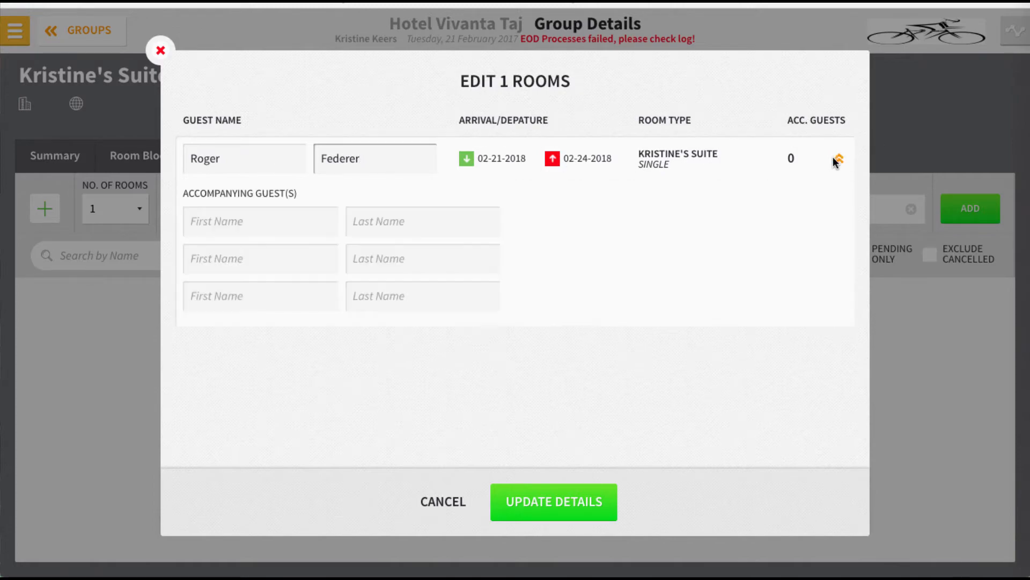
left_click(240, 221)
left_click(316, 160)
double_click(339, 158)
key("ctrl+c")
left_click(407, 223)
key("ctrl+v")
left_click(396, 267)
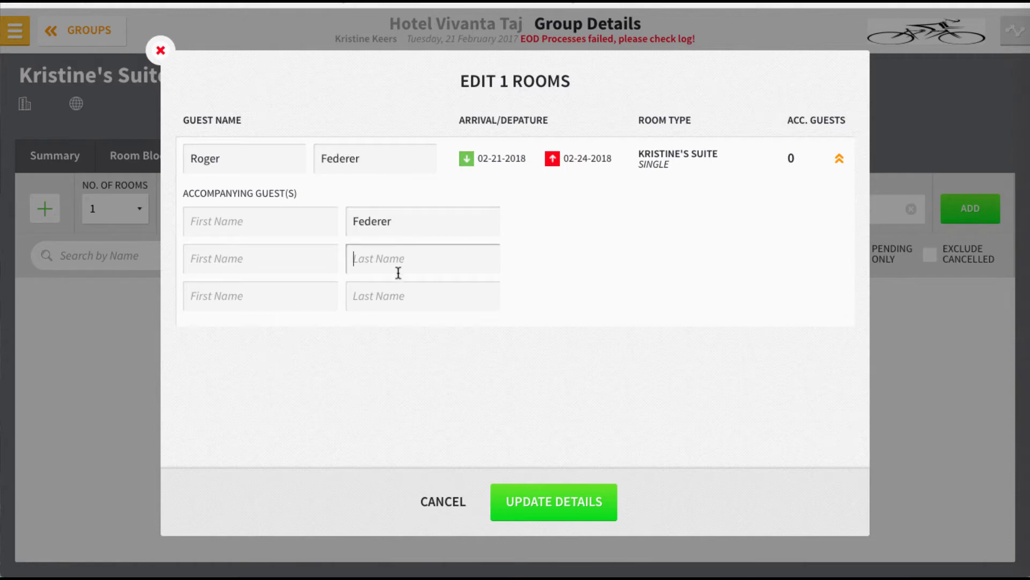
key("ctrl+v")
left_click(398, 290)
key("ctrl+v")
- Enter the first names of the three accompanying guests and save the rooming list reservation details
left_click(217, 222)
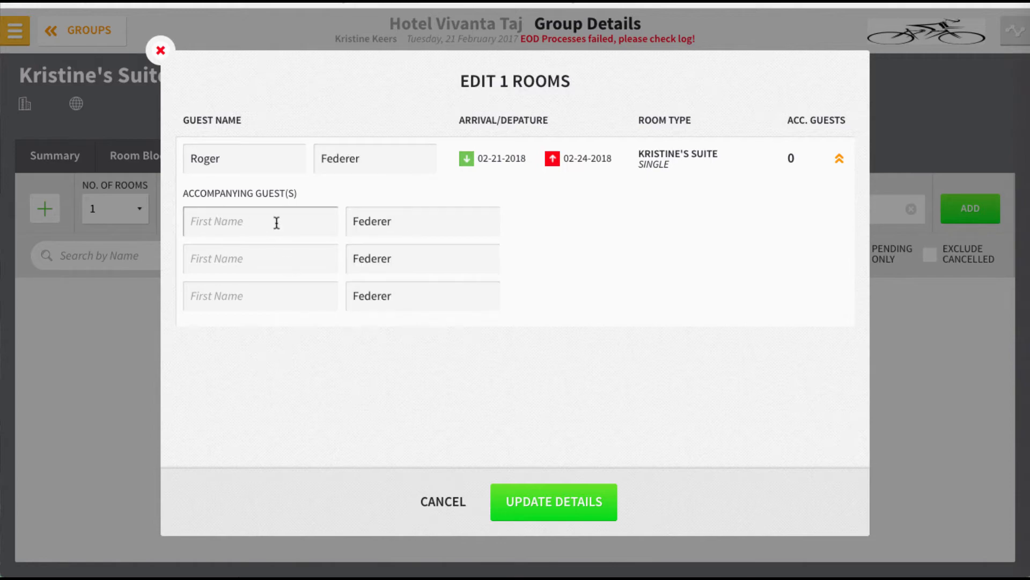
type("Mary")
left_click(278, 254)
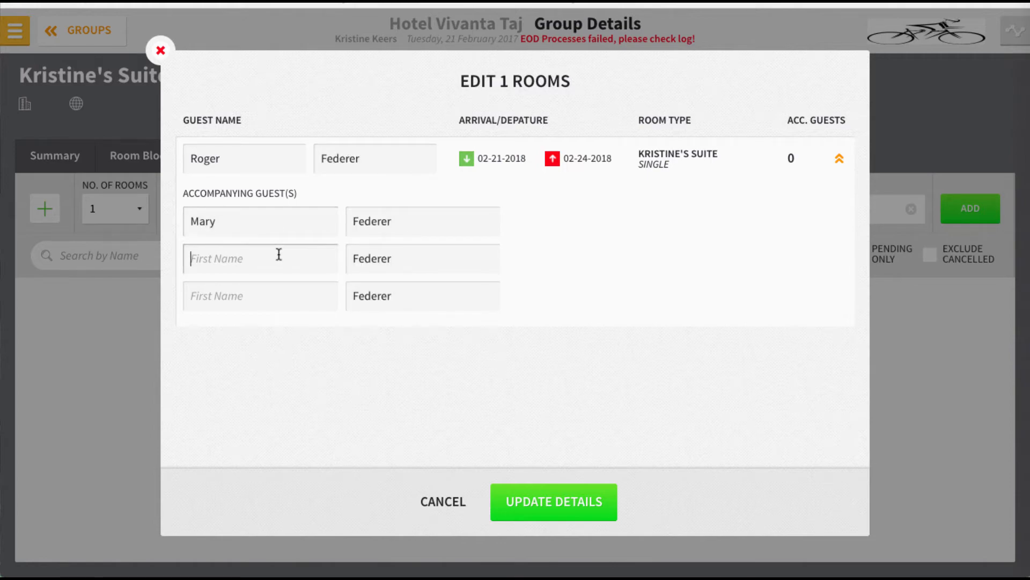
type("John")
left_click(275, 294)
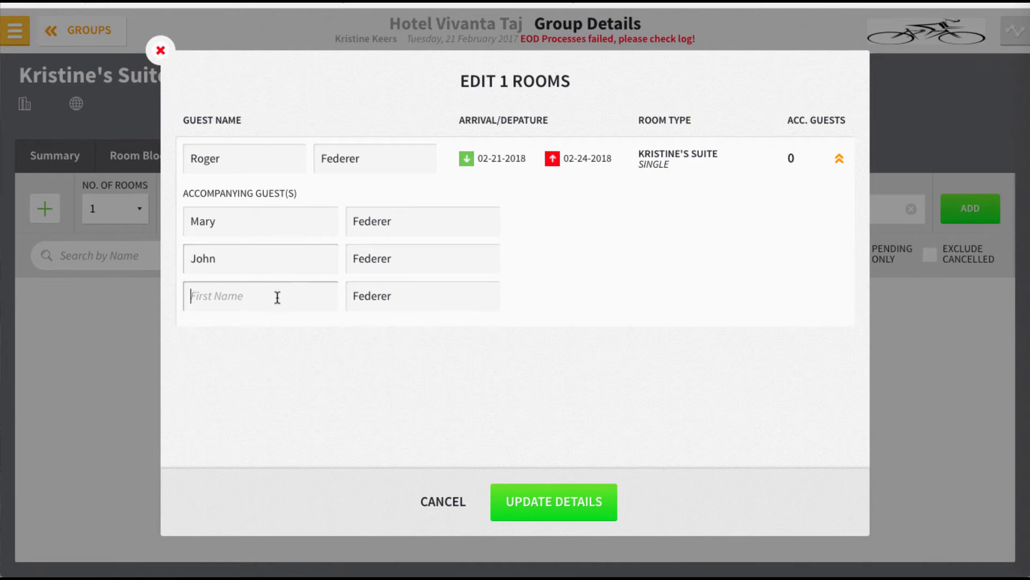
type("Jacob")
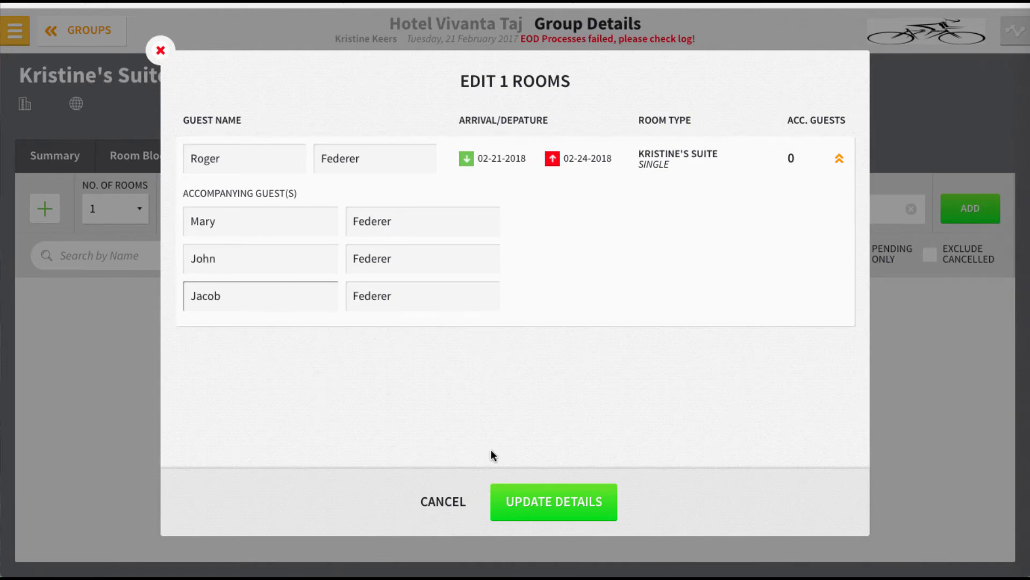
left_click(538, 498)
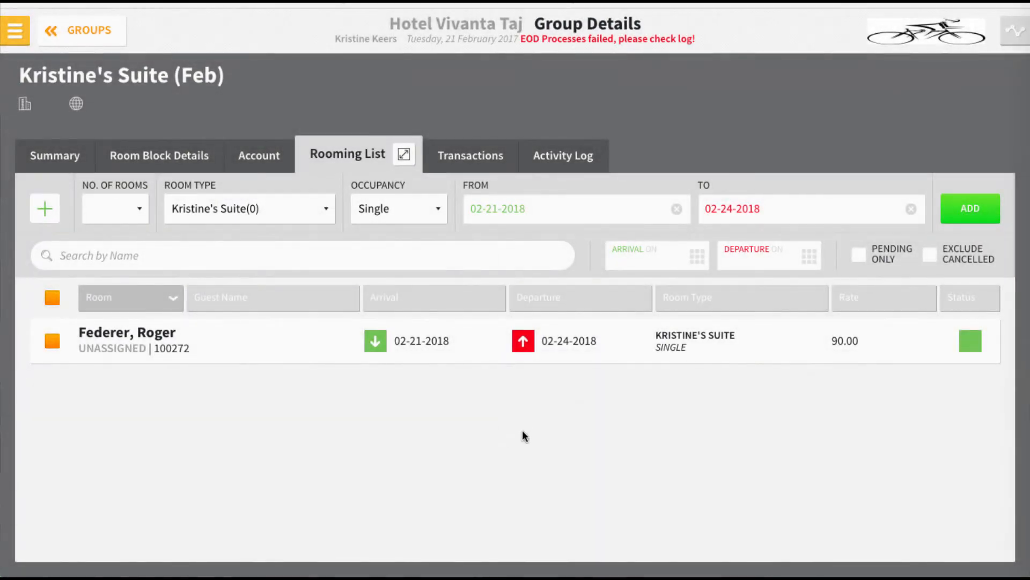
- Assign room 1991 to the guest's reservation in the rooming list and save the change
left_click(231, 346)
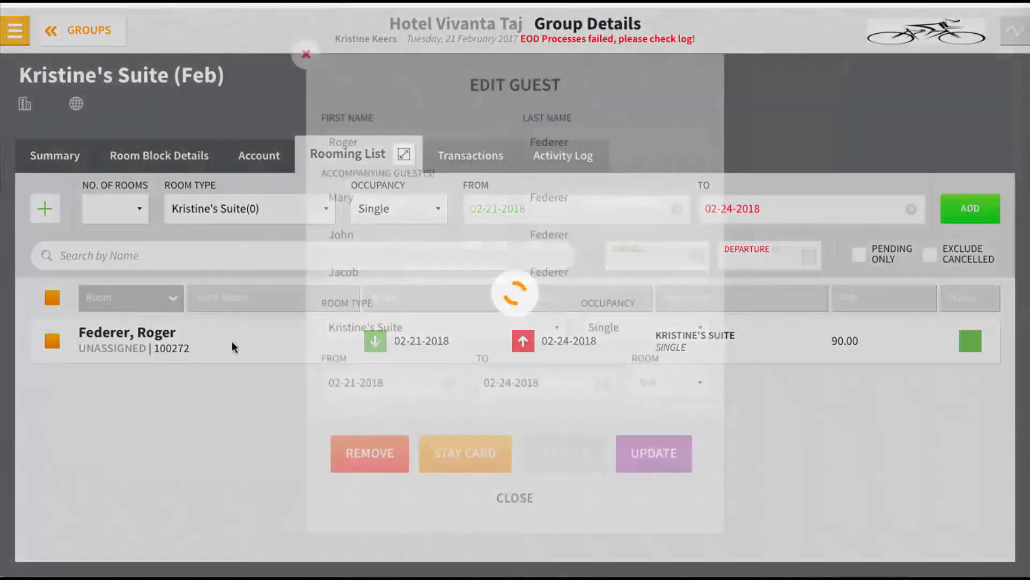
left_click(664, 383)
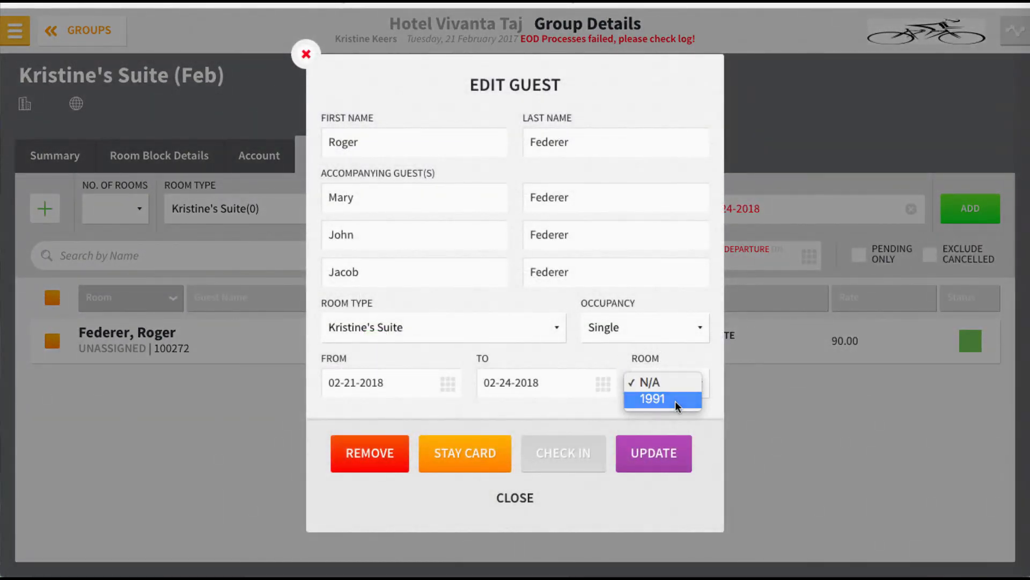
left_click(675, 400)
left_click(668, 454)
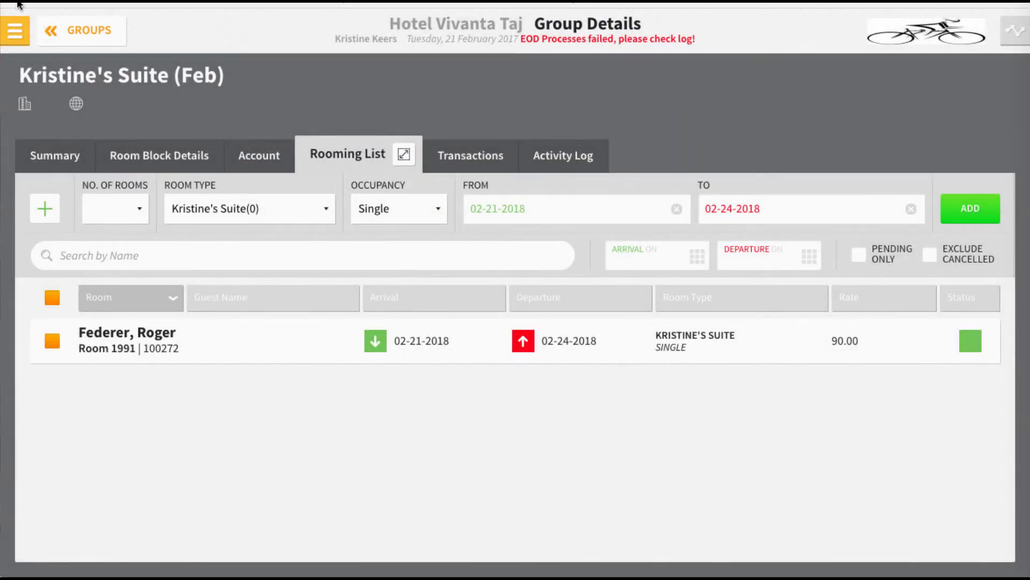
- View the guest's stay card, dismiss the deposit request without paying, and open the assigned room's details
left_click(268, 322)
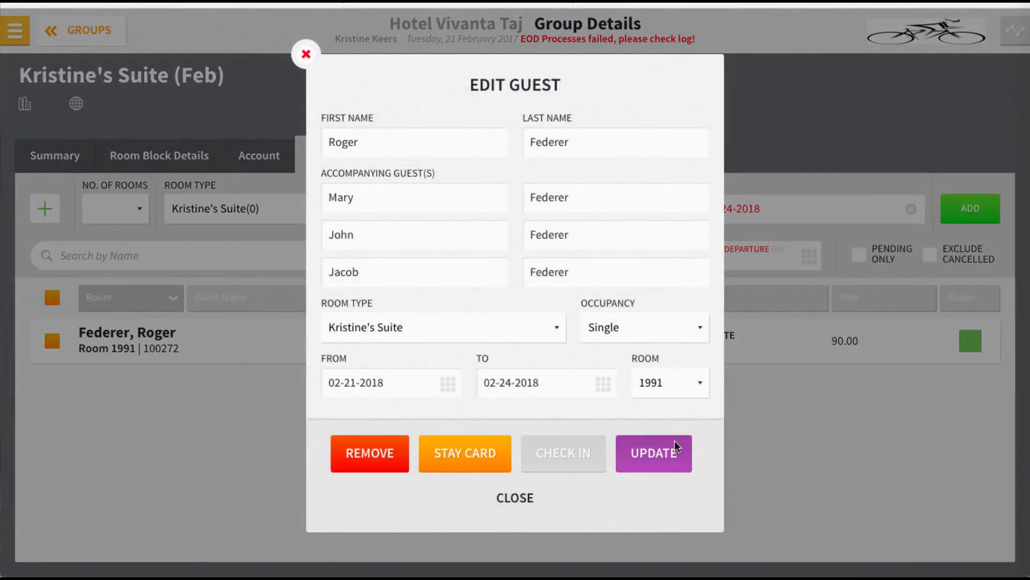
left_click(467, 455)
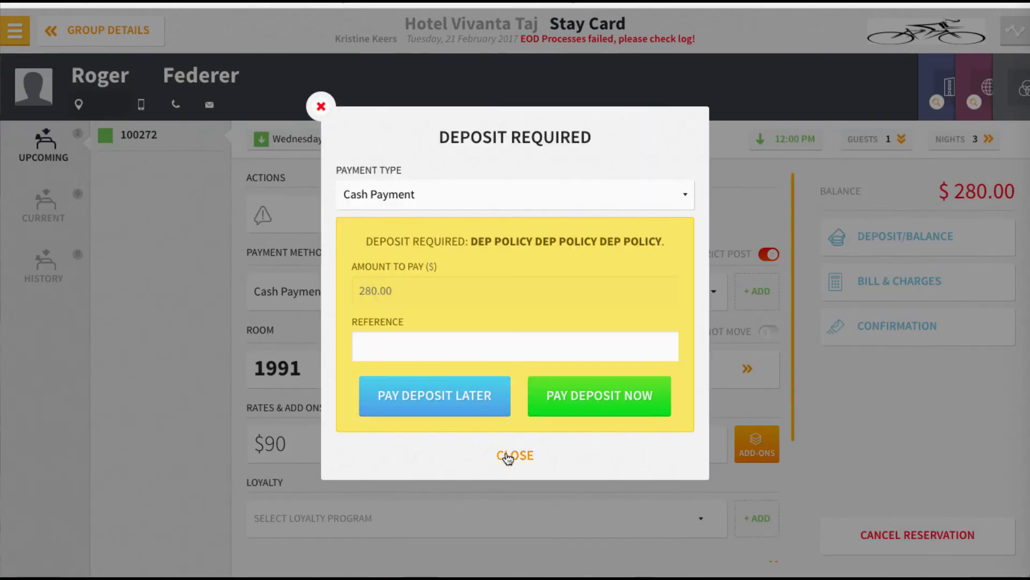
left_click(514, 454)
left_click(304, 377)
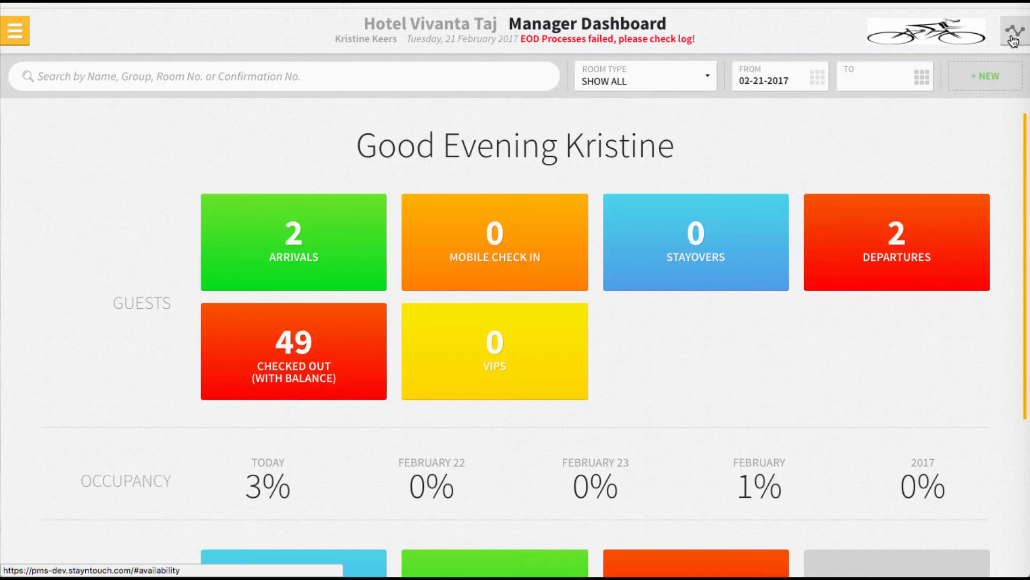
- Start a new reservation from the dashboard, search rooms and rates, and register a new guest with first name Incoming and last name Reservations
left_click(996, 74)
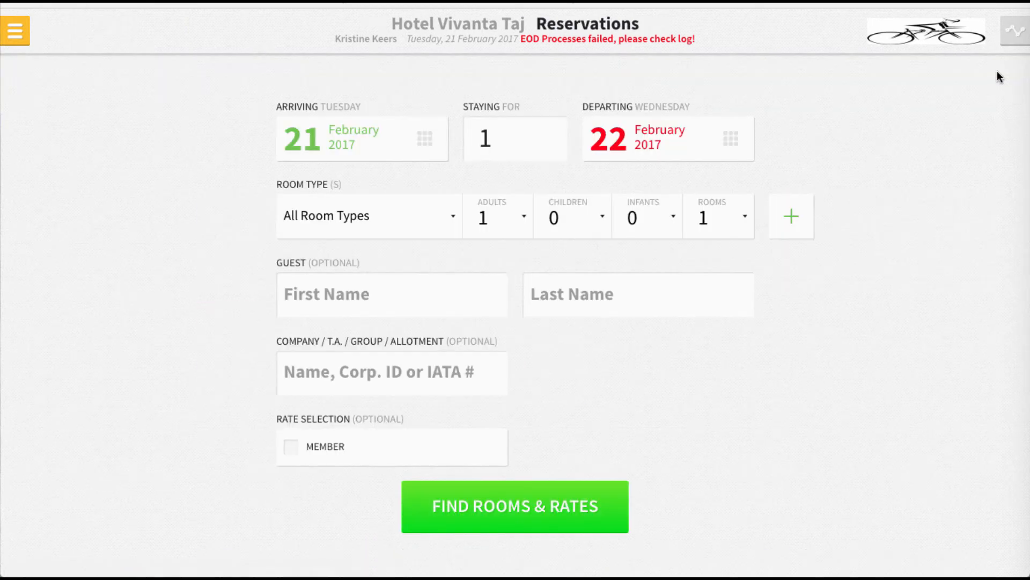
left_click(391, 294)
type("Incoming")
key("Tab")
type("Re")
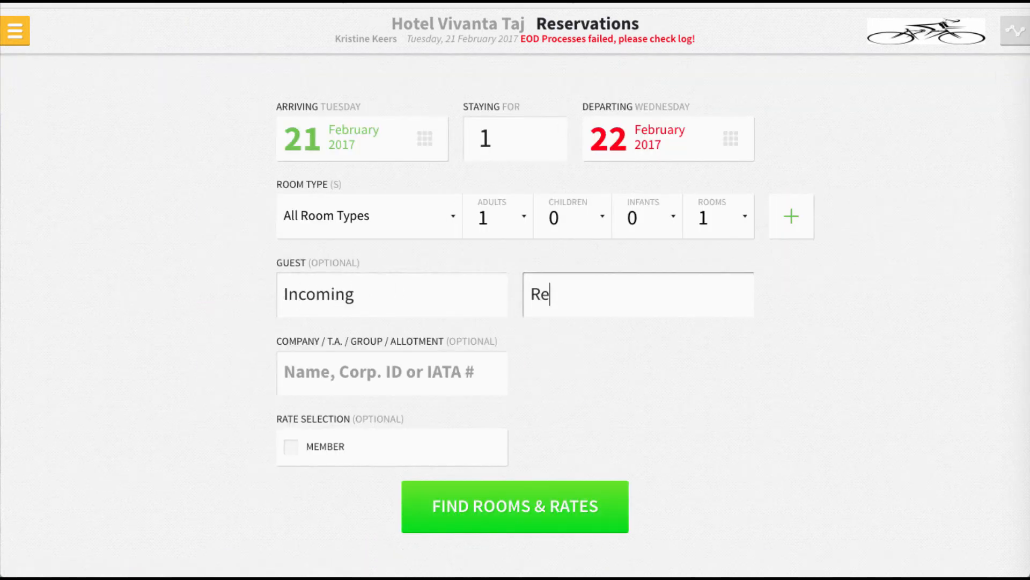
type("servations")
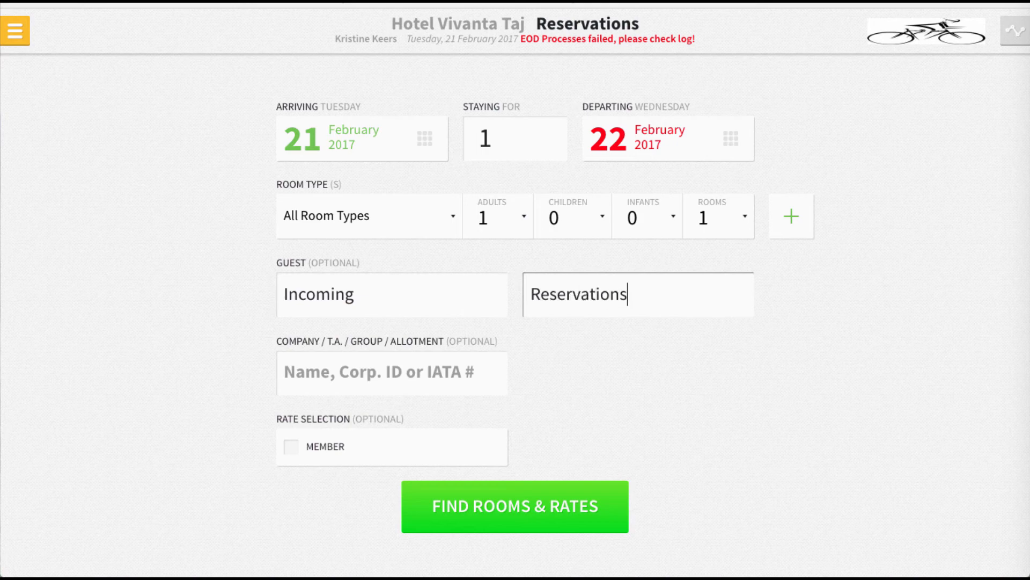
left_click(445, 501)
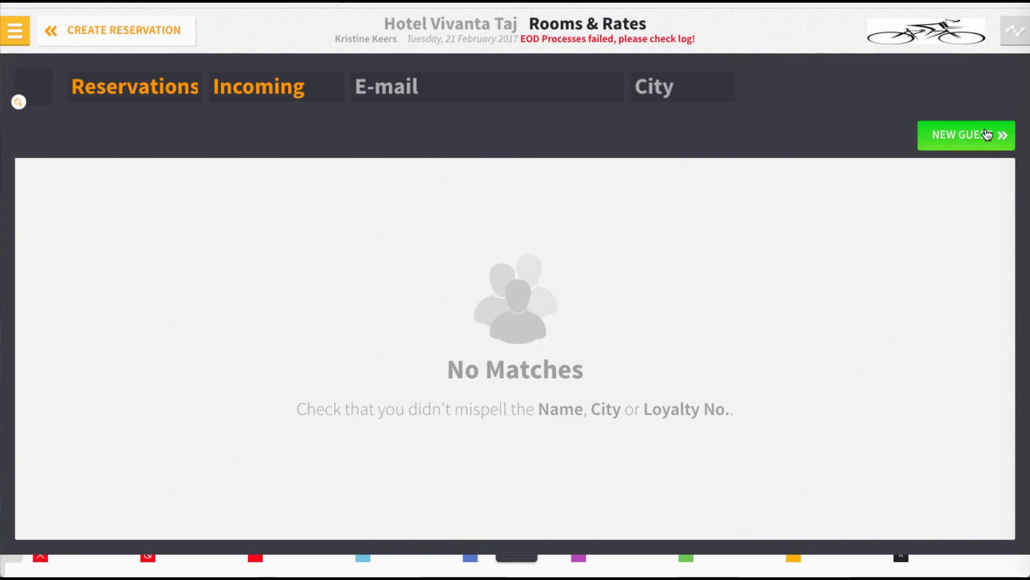
left_click(988, 134)
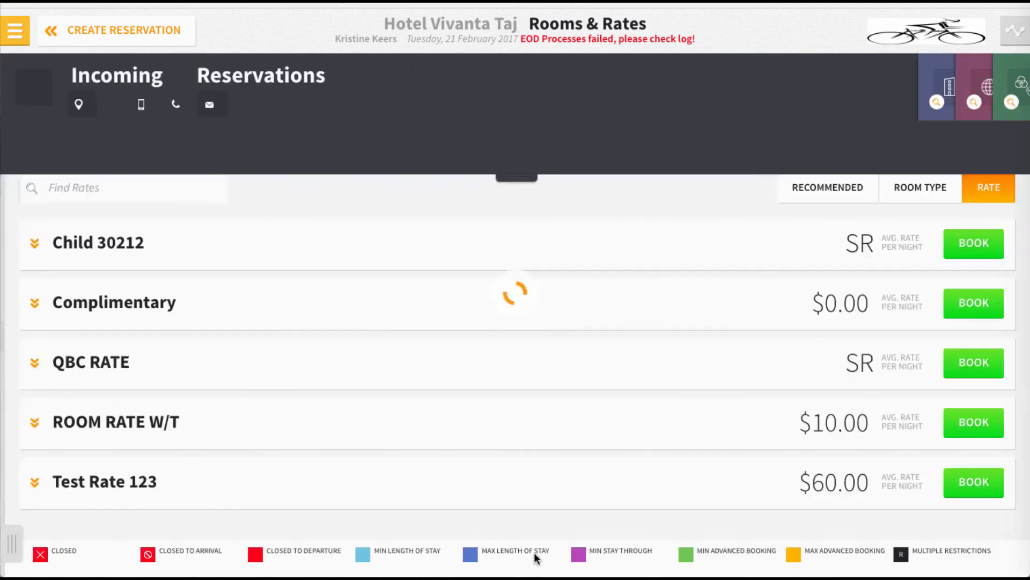
- Show the new reservation's rates by room type and filter them to the suite room type
left_click(906, 183)
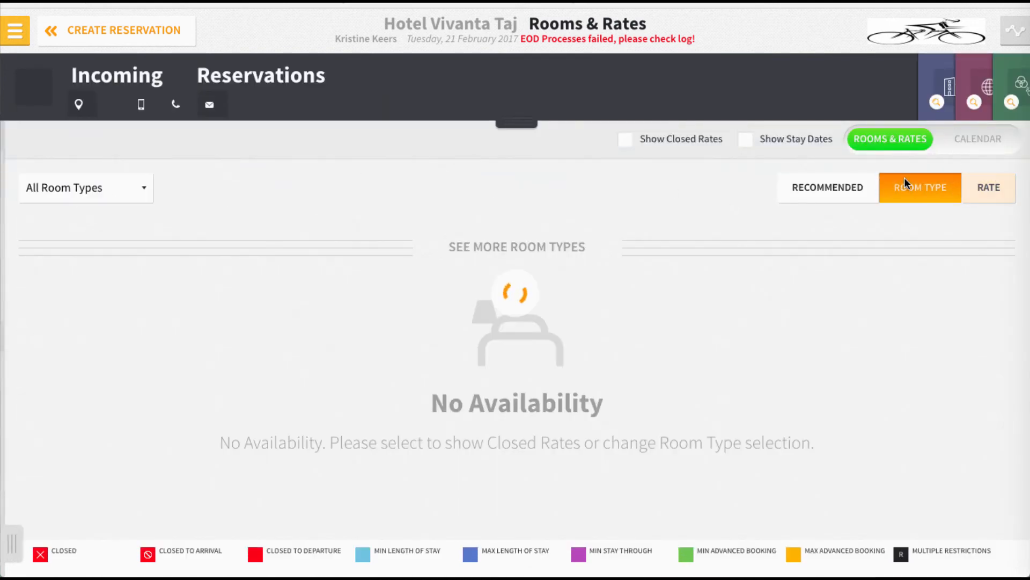
left_click(124, 193)
left_click(112, 206)
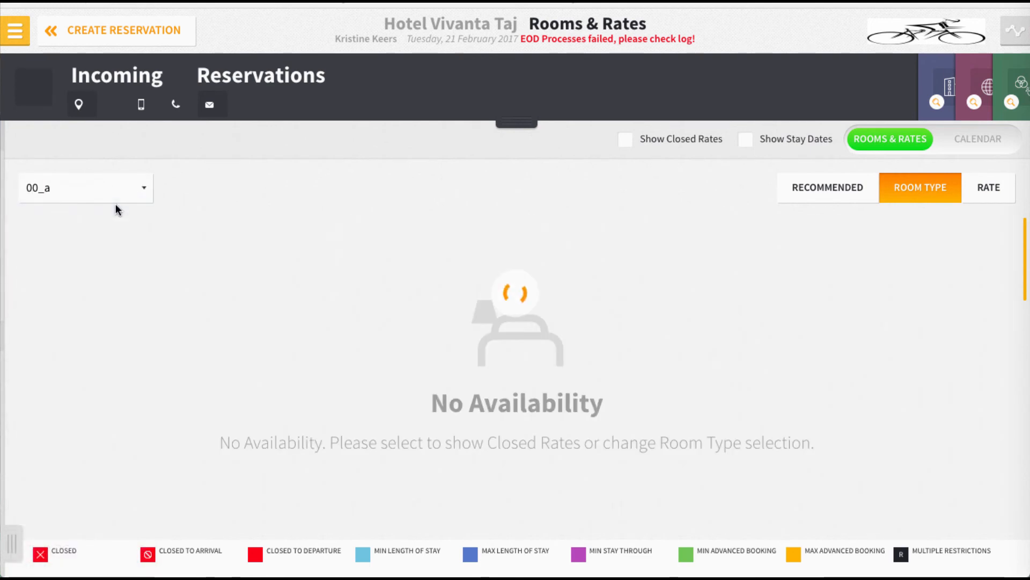
left_click(74, 188)
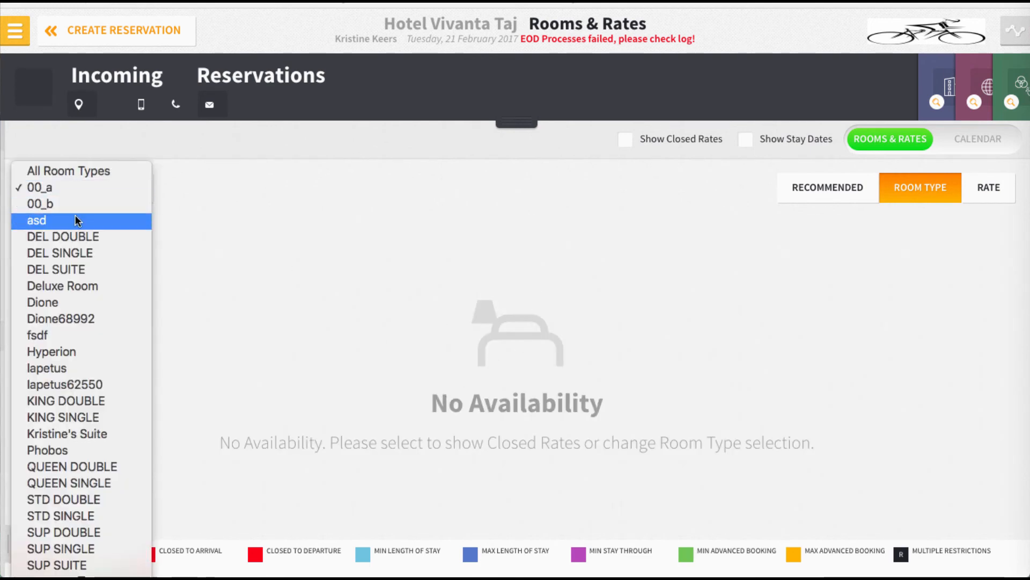
left_click(76, 203)
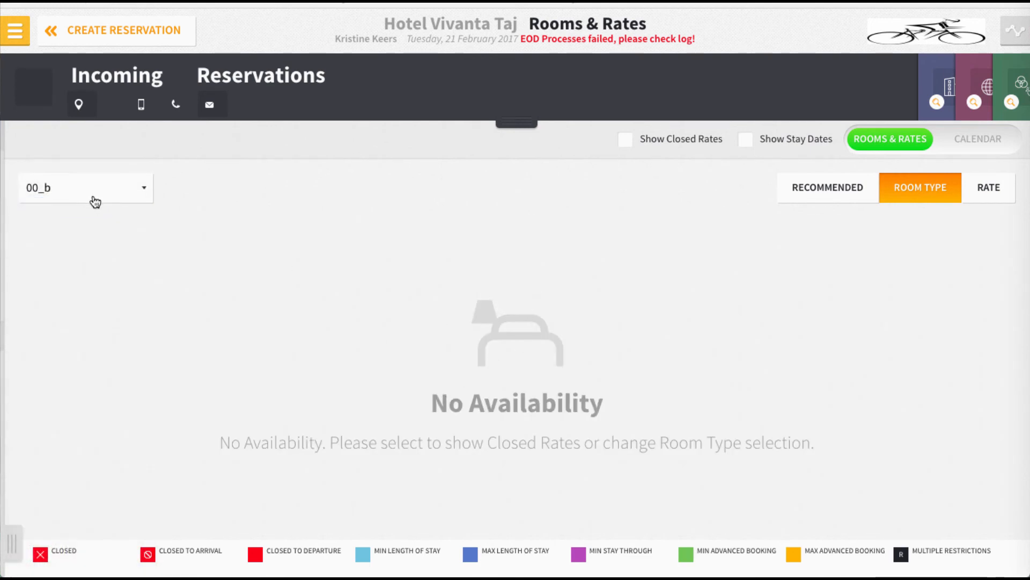
left_click(95, 199)
left_click(104, 419)
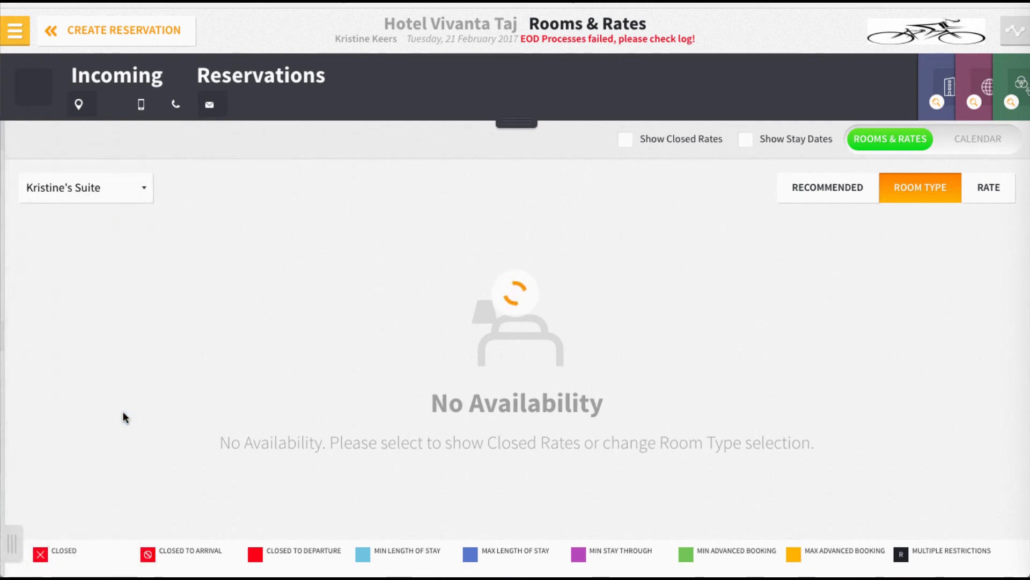